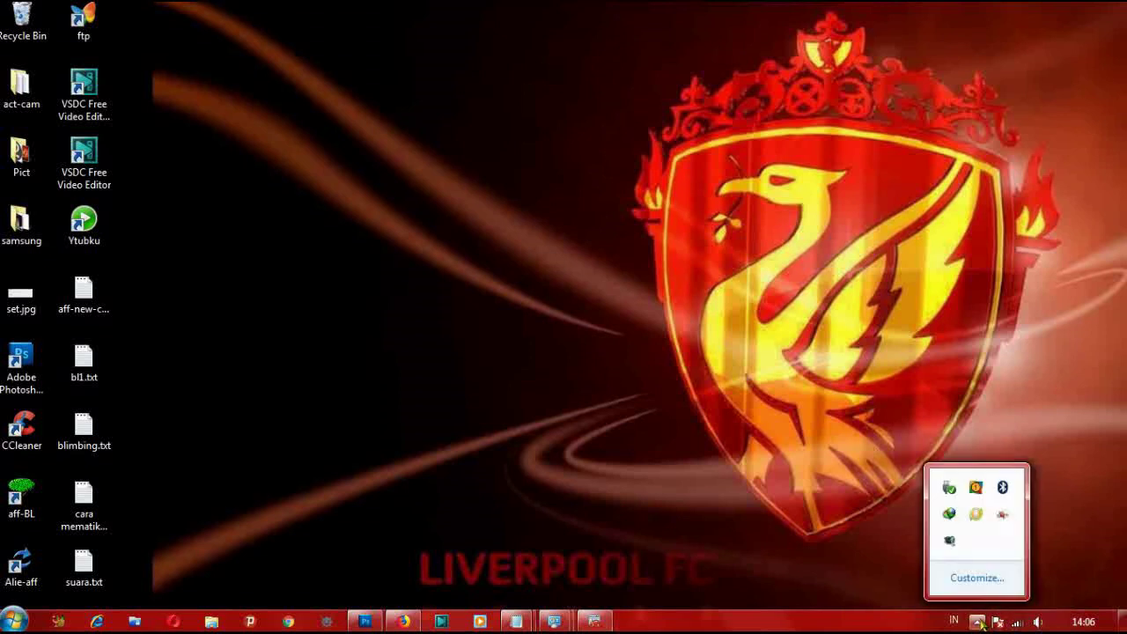
- Show the Bluetooth devices and inspect the hardware functions and services of Plenonk Z3+
right_click(1003, 489)
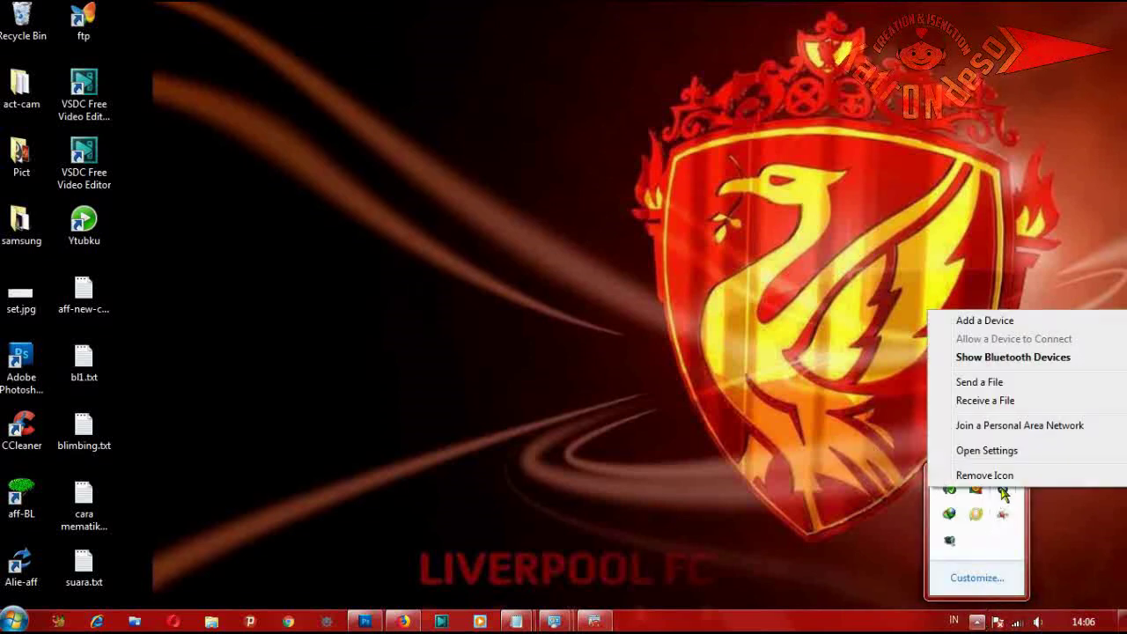
left_click(1012, 357)
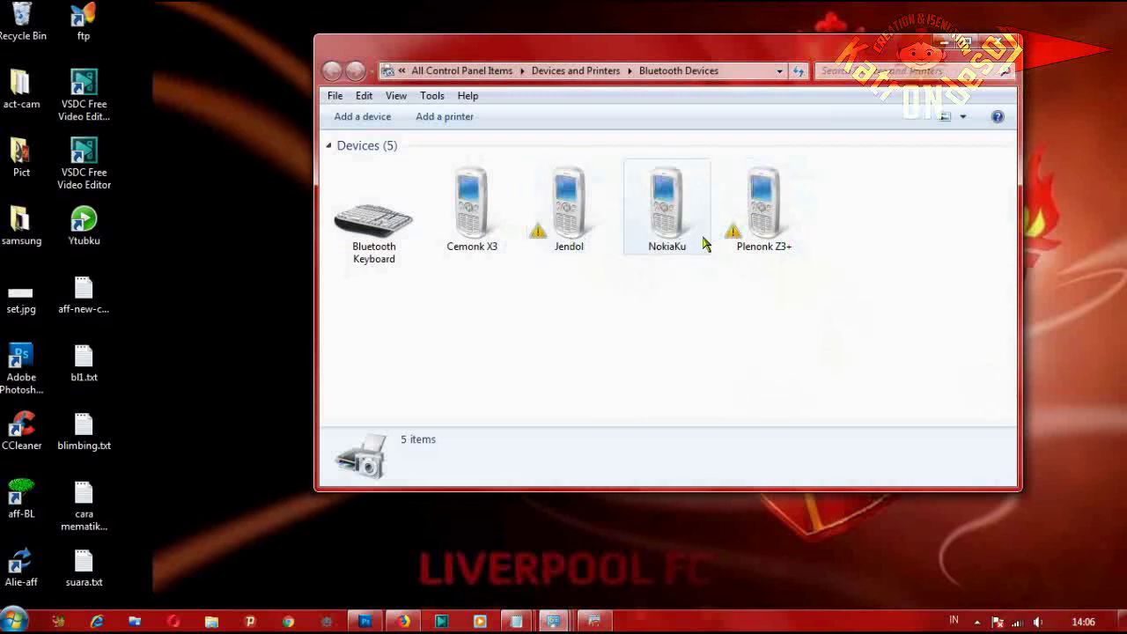
right_click(743, 229)
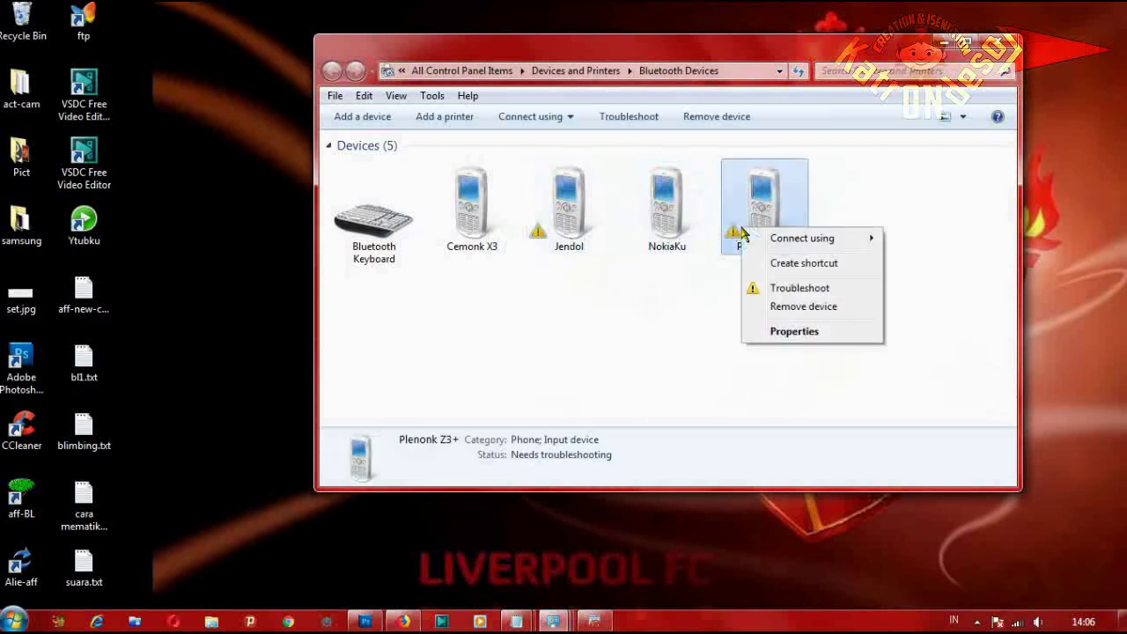
left_click(789, 333)
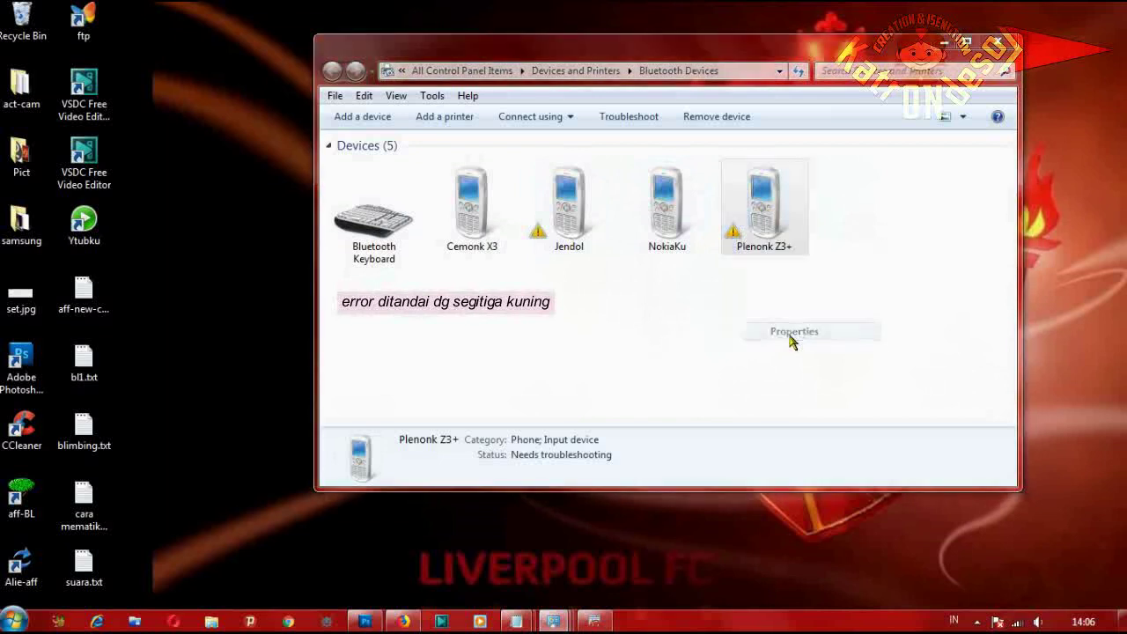
left_click(819, 221)
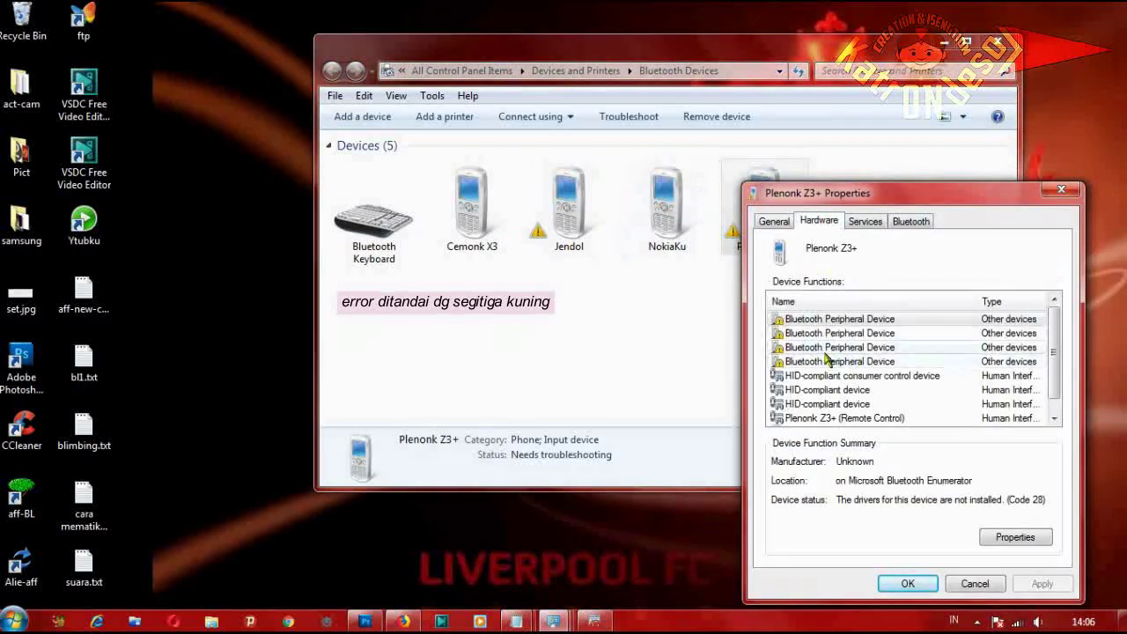
left_click(869, 222)
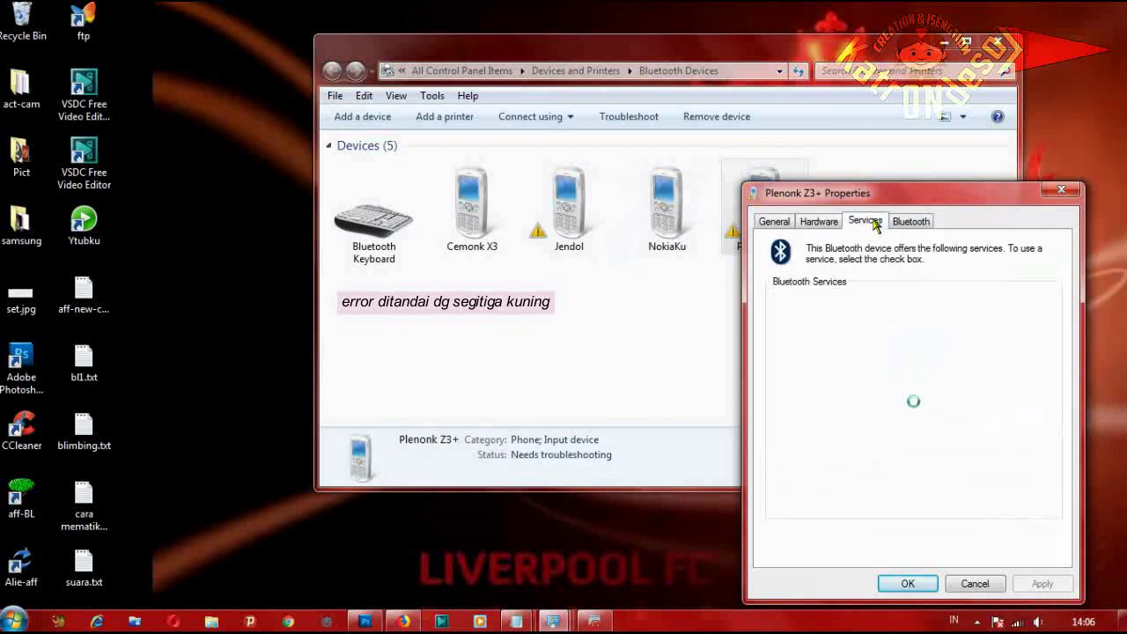
left_click(819, 224)
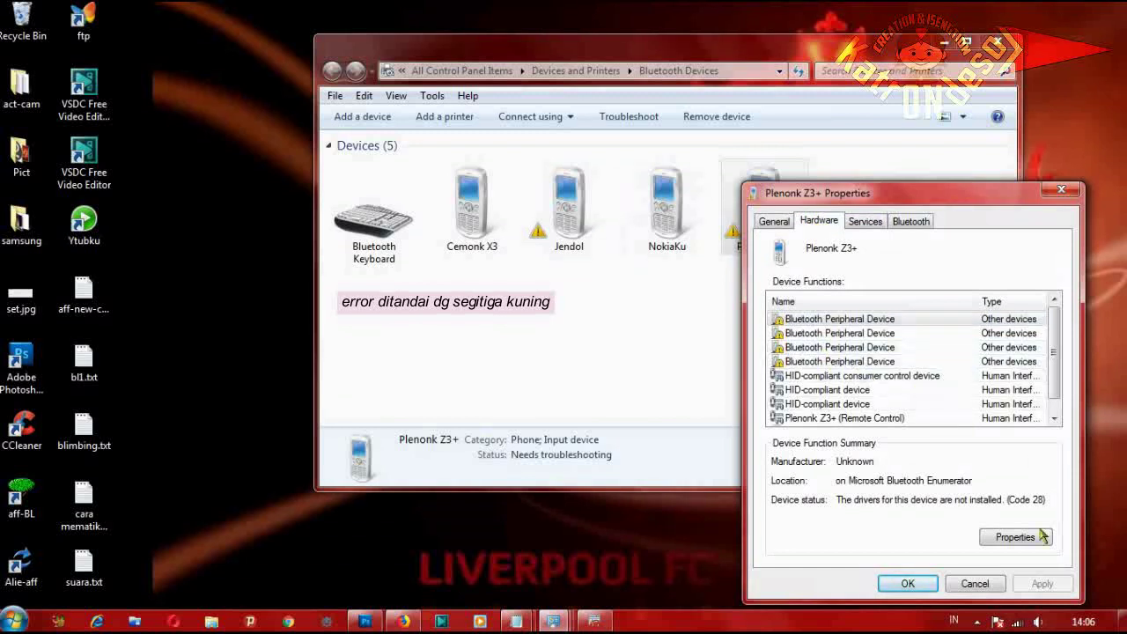
left_click(907, 584)
- Inspect the hardware functions in the properties of the Jendol phone
right_click(562, 251)
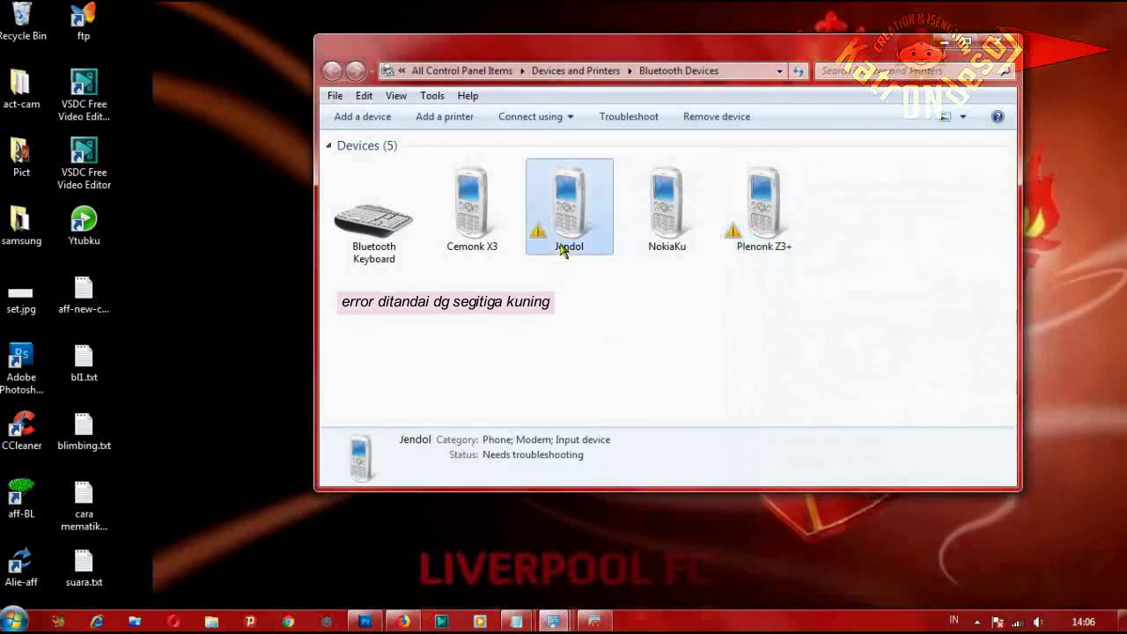
left_click(624, 384)
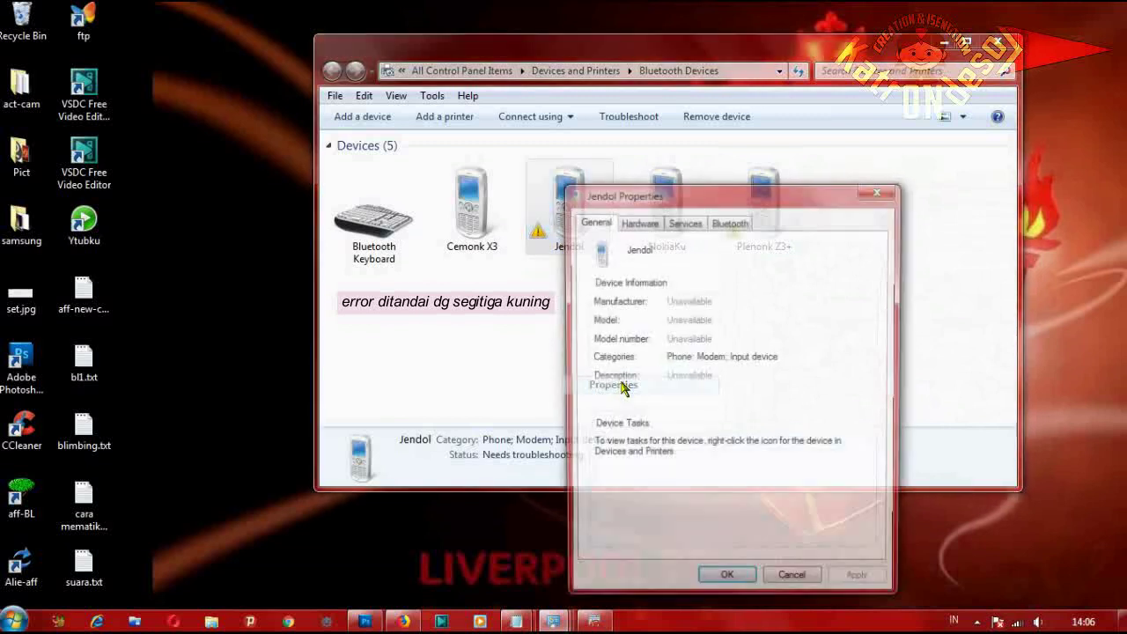
left_click(640, 222)
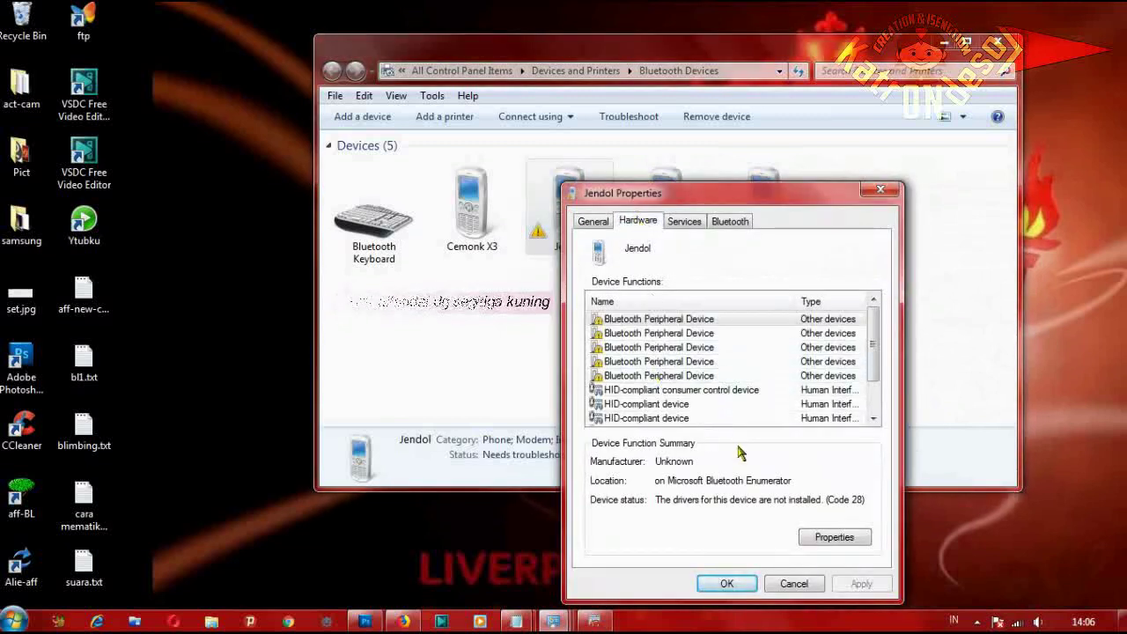
left_click(733, 587)
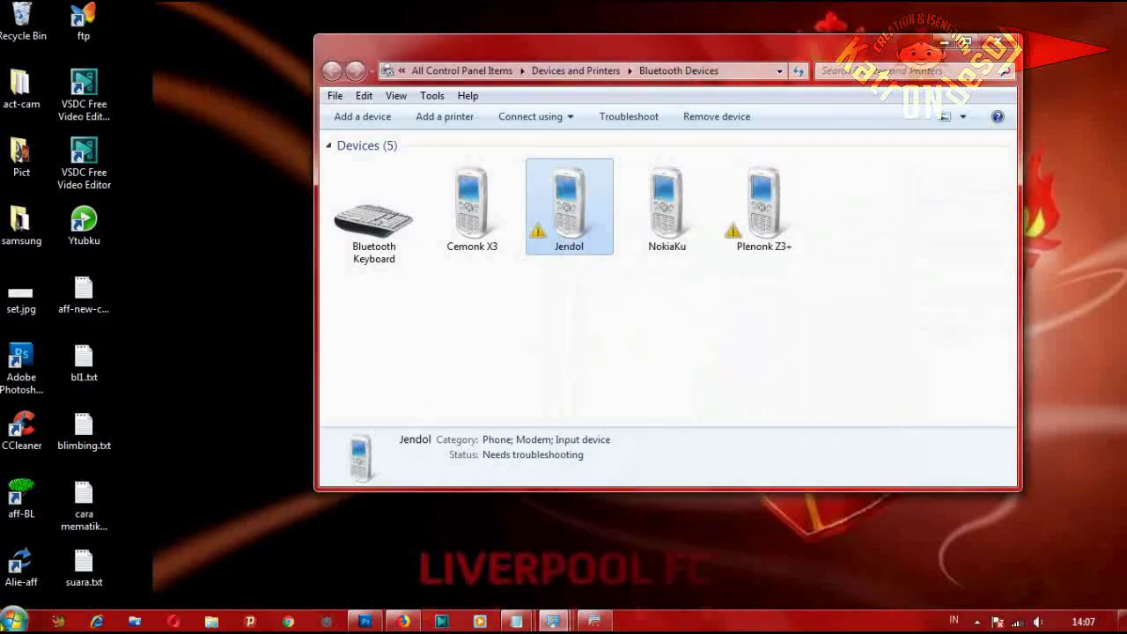
- Open Device Manager from the Control Panel
left_click(14, 619)
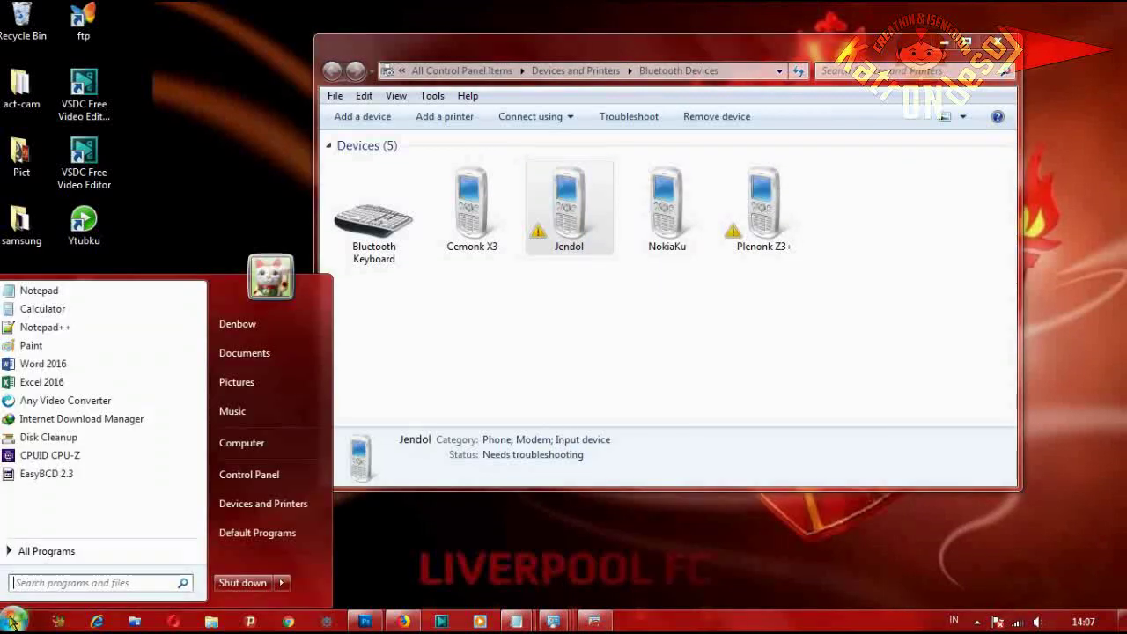
left_click(248, 475)
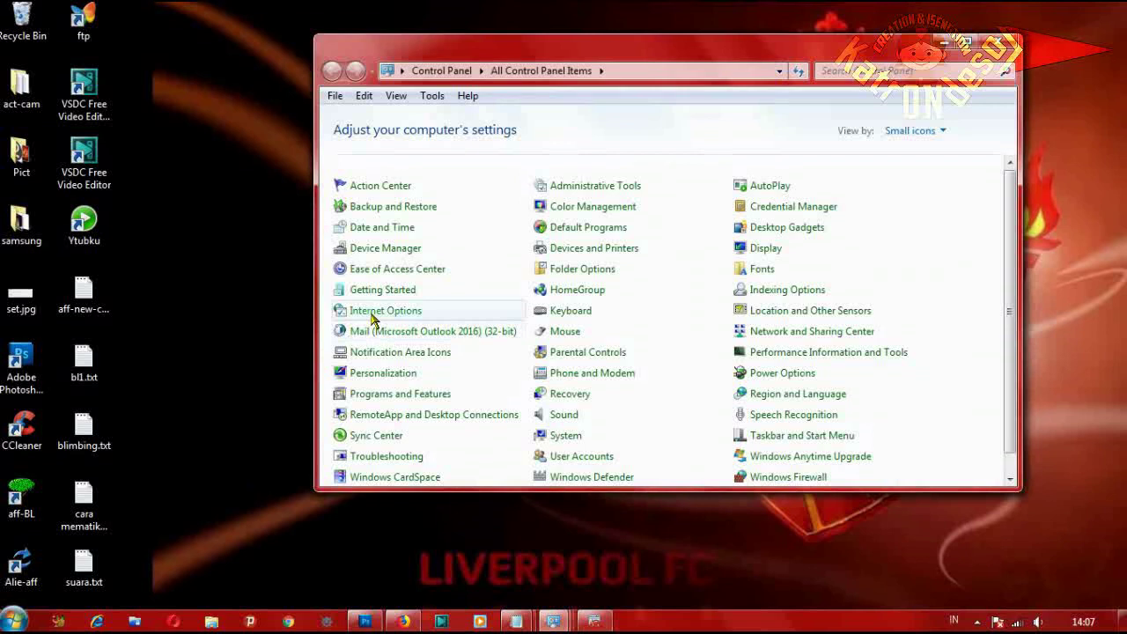
left_click(417, 254)
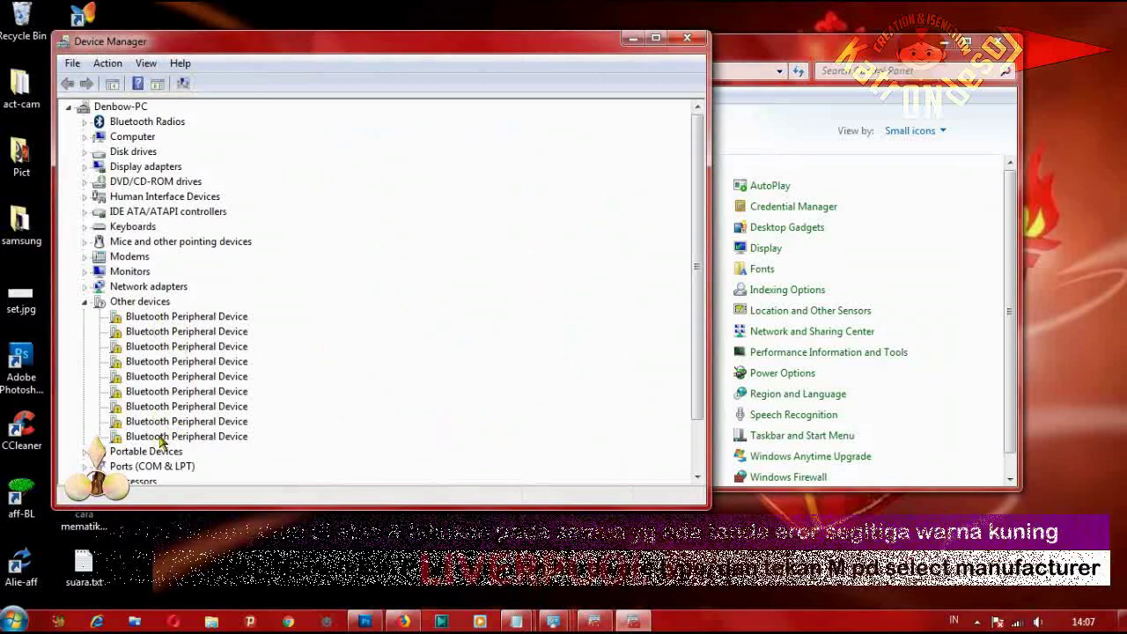
- Start a manual driver update from the first Bluetooth Peripheral Device's properties, choosing to pick from the drivers on the computer
right_click(205, 322)
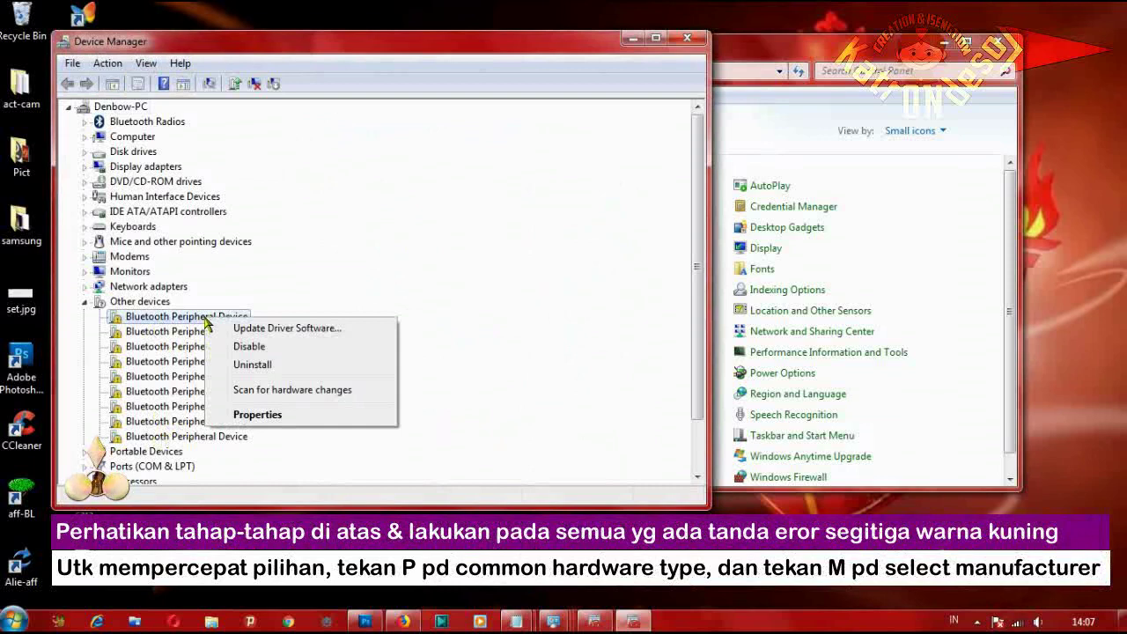
left_click(252, 418)
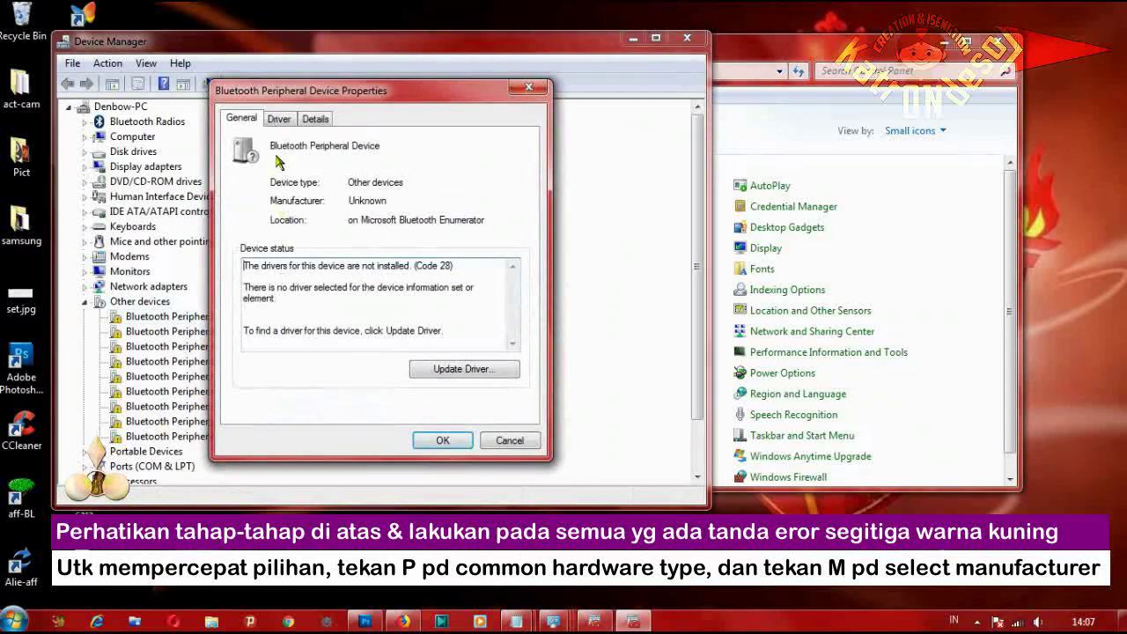
left_click(279, 122)
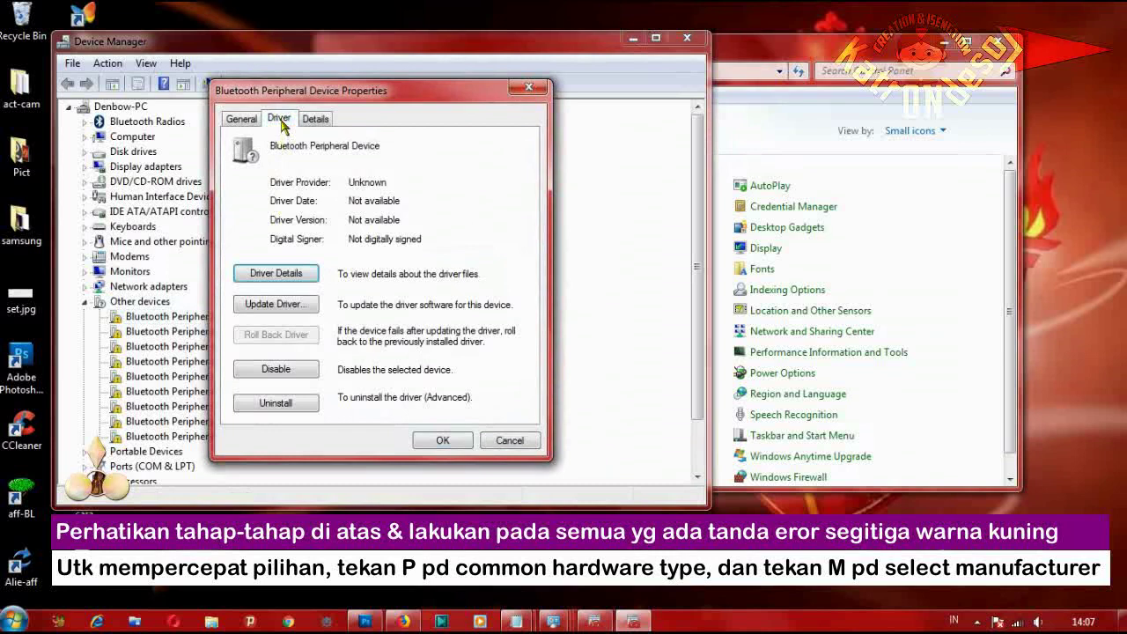
left_click(280, 305)
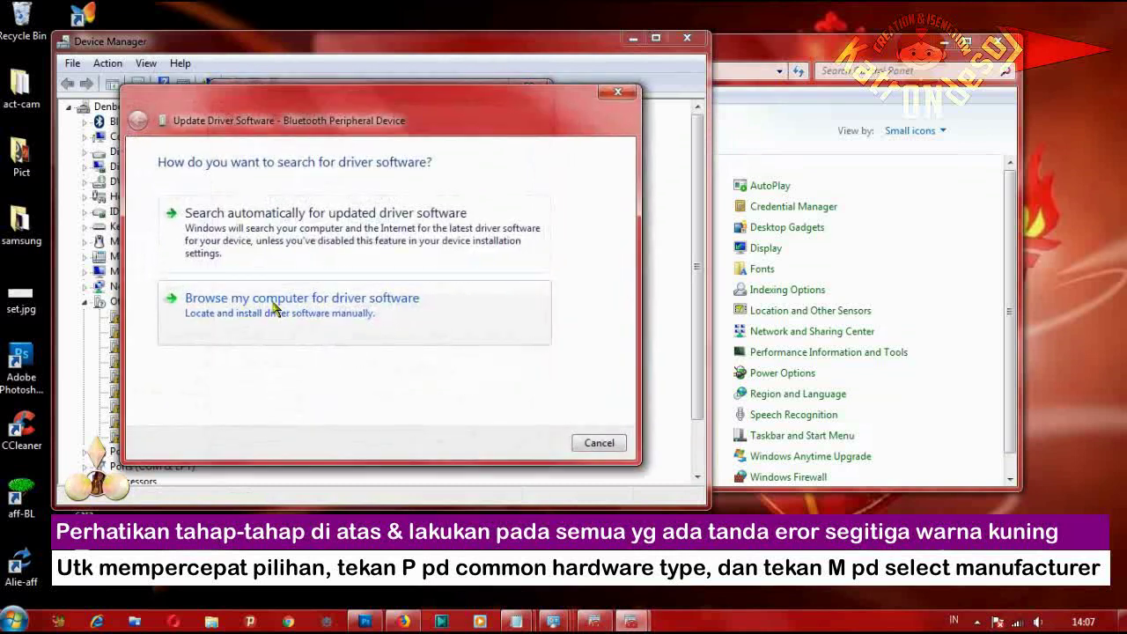
left_click(226, 306)
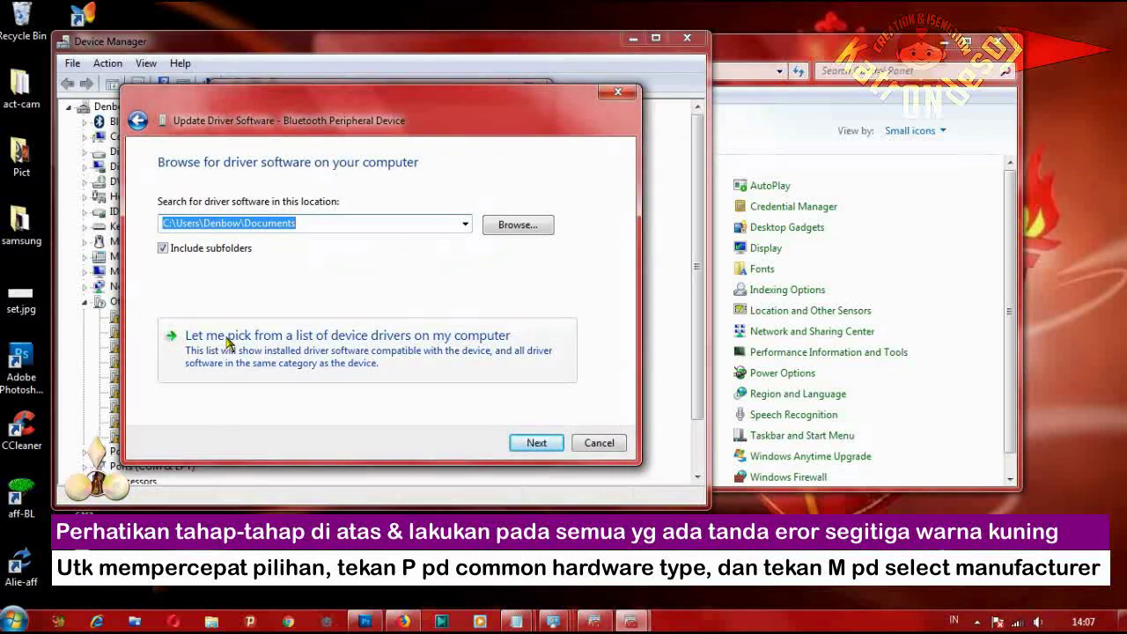
left_click(238, 339)
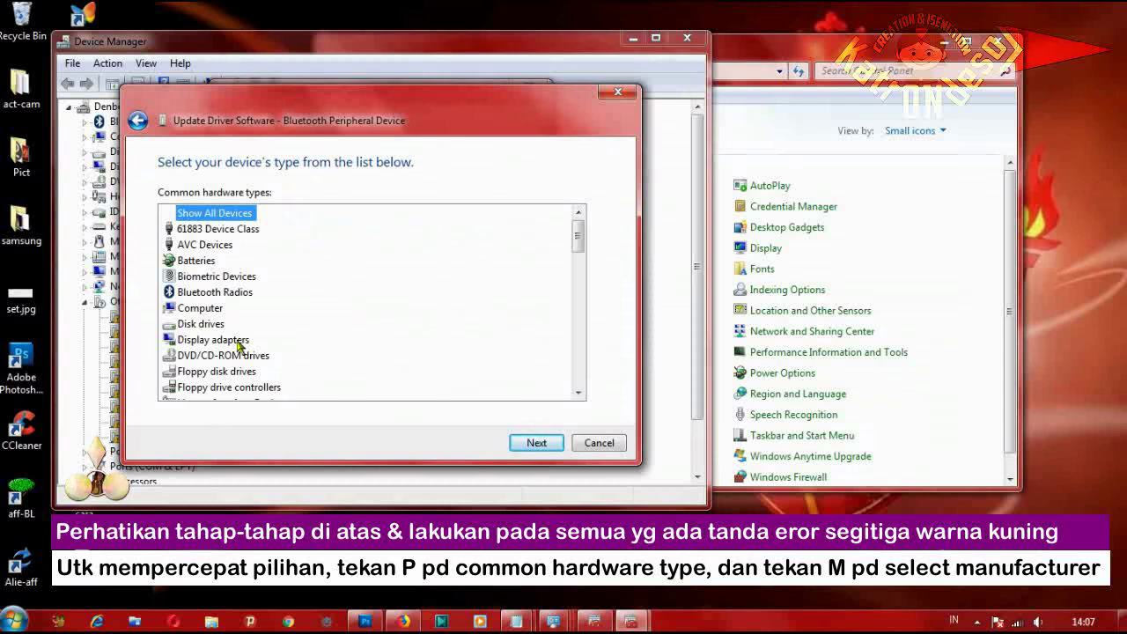
- Choose Ports (COM & LPT) as the device's hardware type
left_click_drag(579, 239, 578, 325)
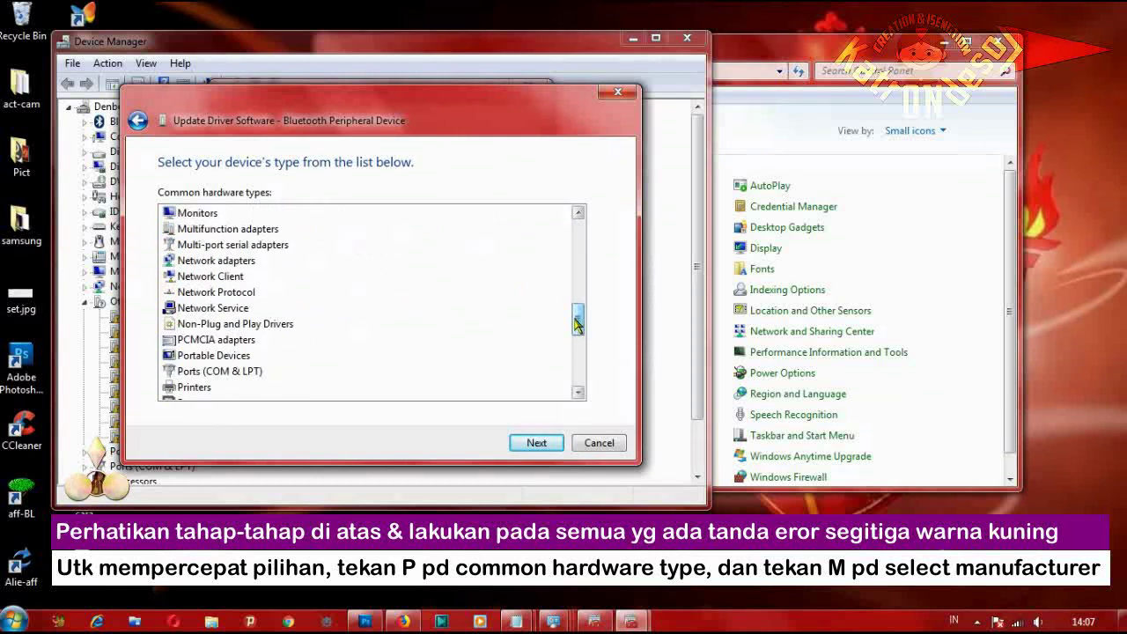
left_click(233, 373)
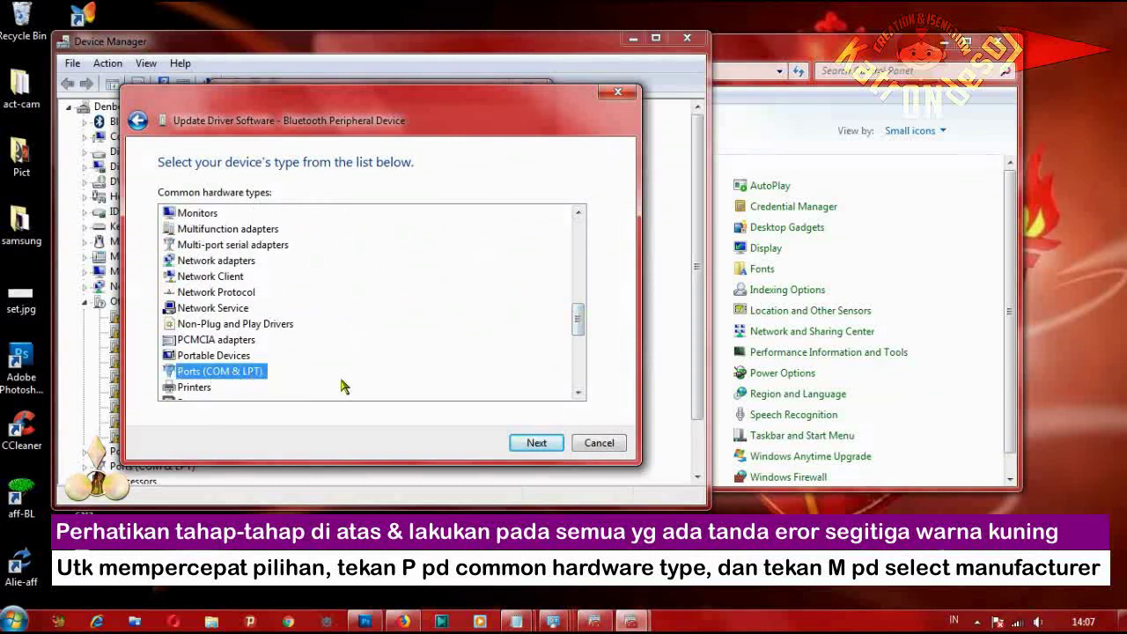
left_click(522, 442)
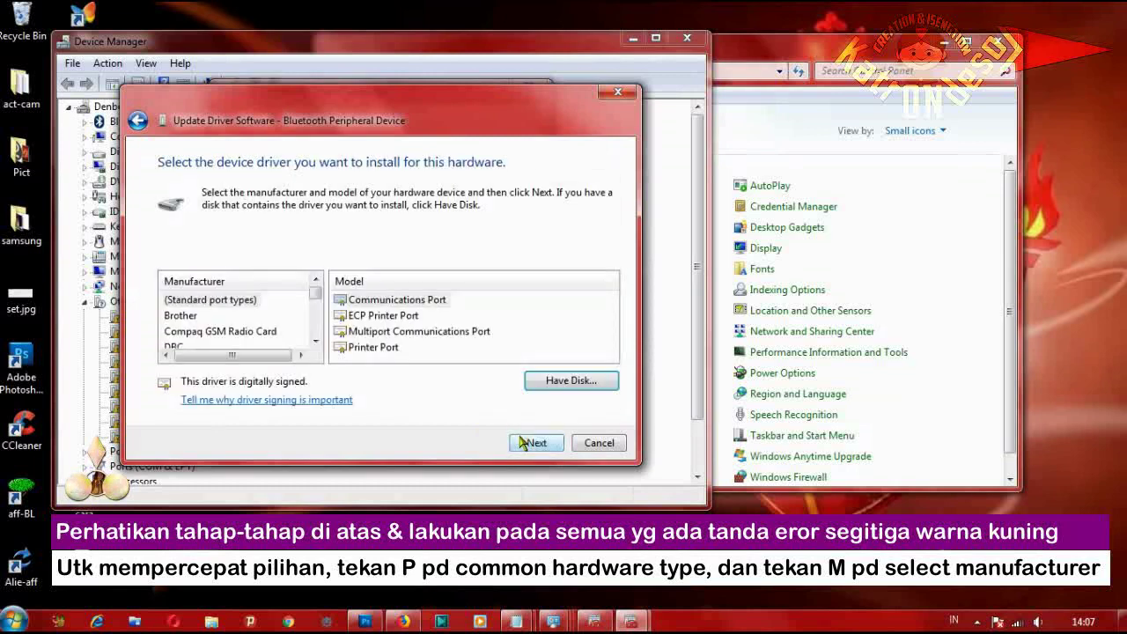
- Install Microsoft's Standard Serial over Bluetooth link driver despite the compatibility warning, and close the wizard and the device properties
left_click_drag(321, 298, 322, 318)
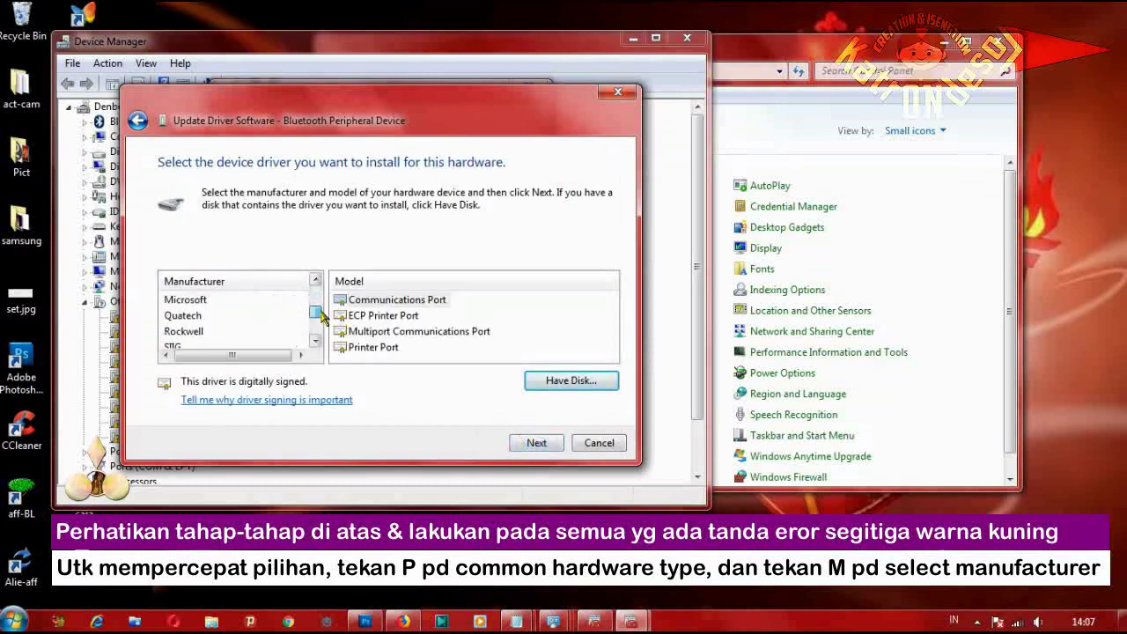
left_click(205, 301)
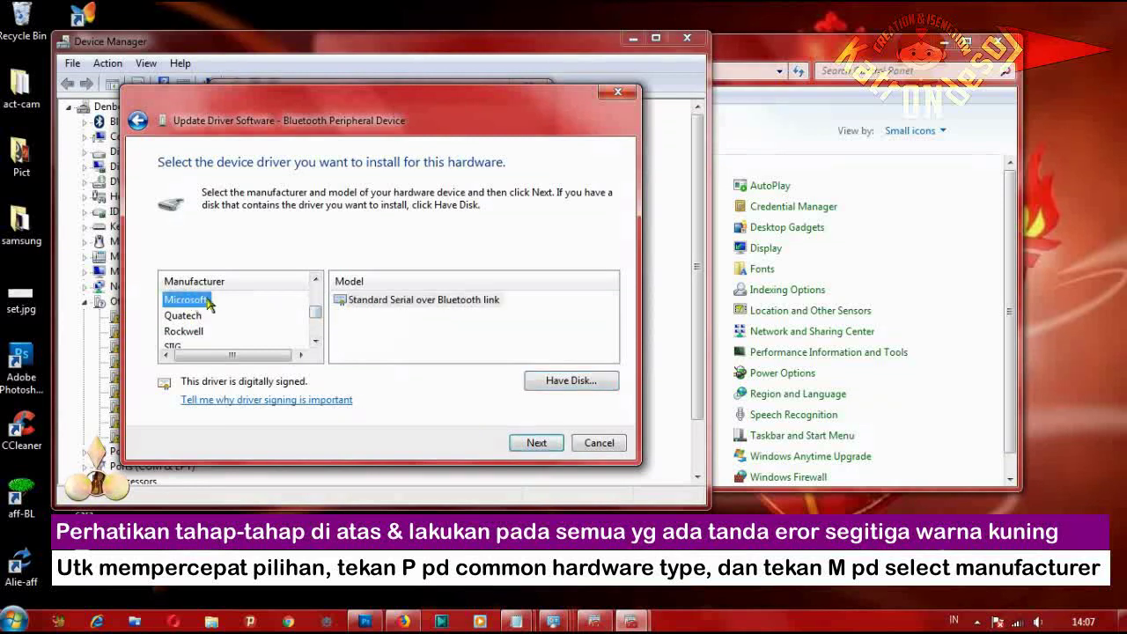
left_click(385, 302)
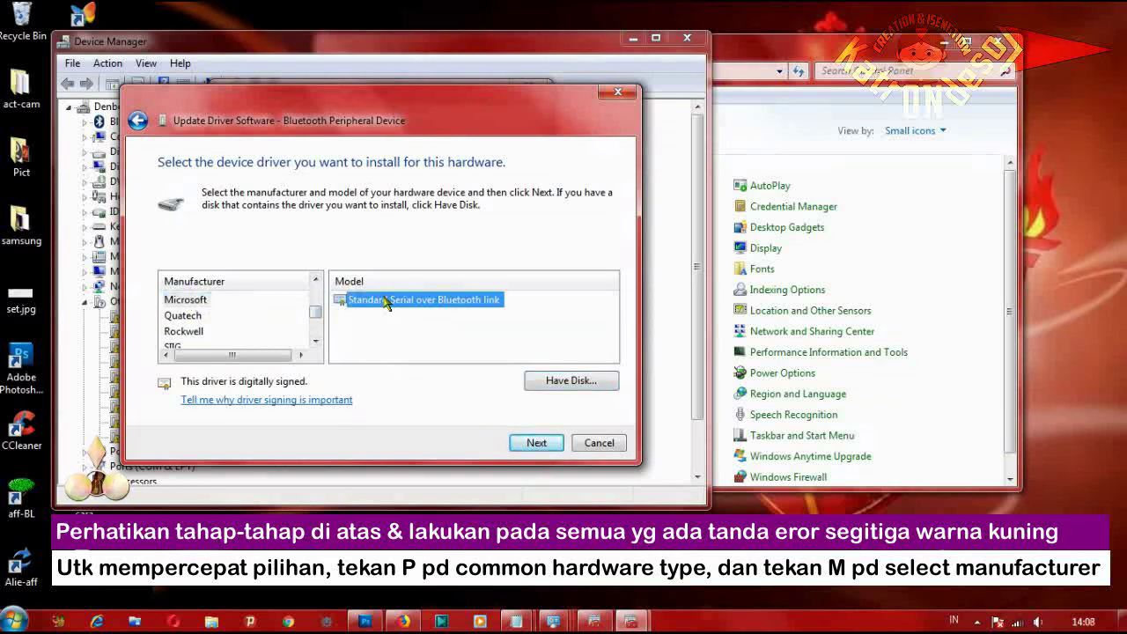
left_click(539, 443)
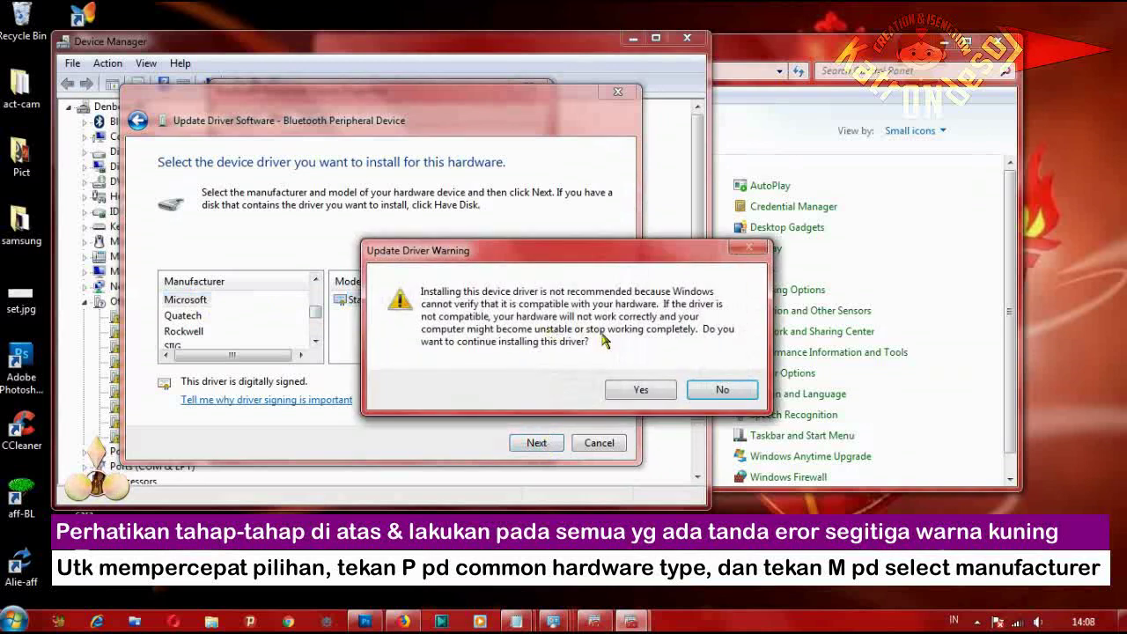
left_click(641, 391)
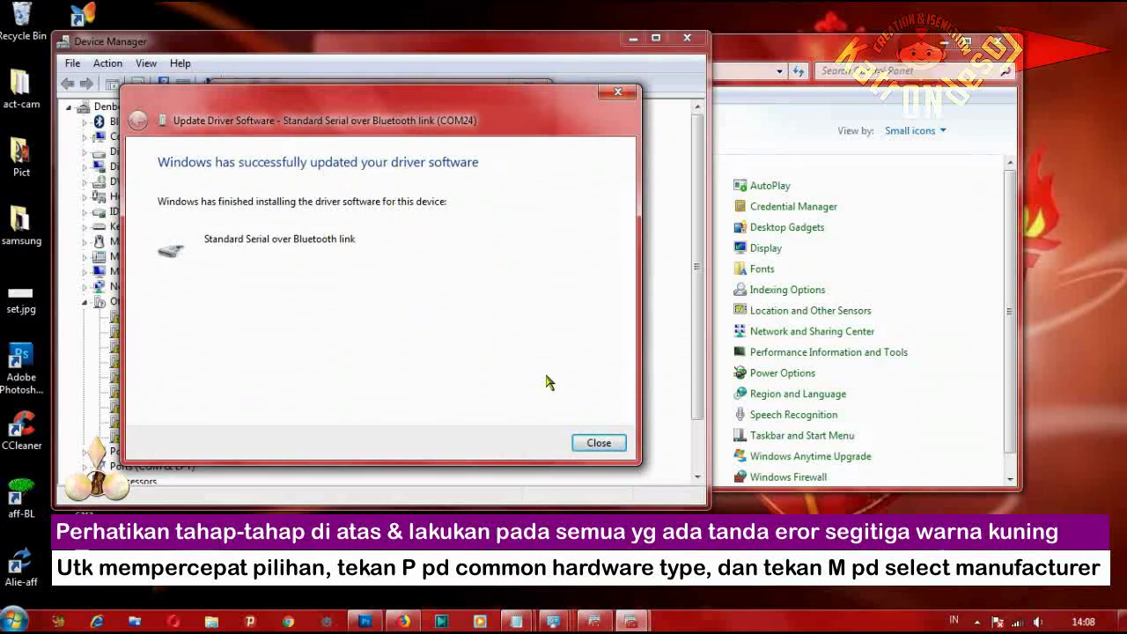
left_click(584, 444)
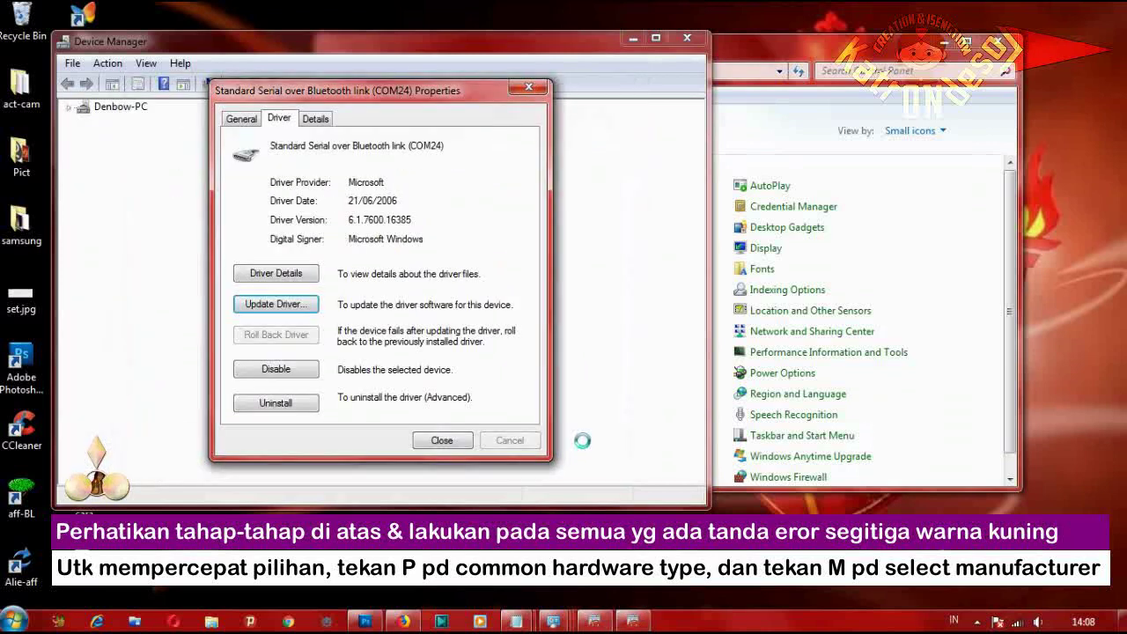
left_click(442, 442)
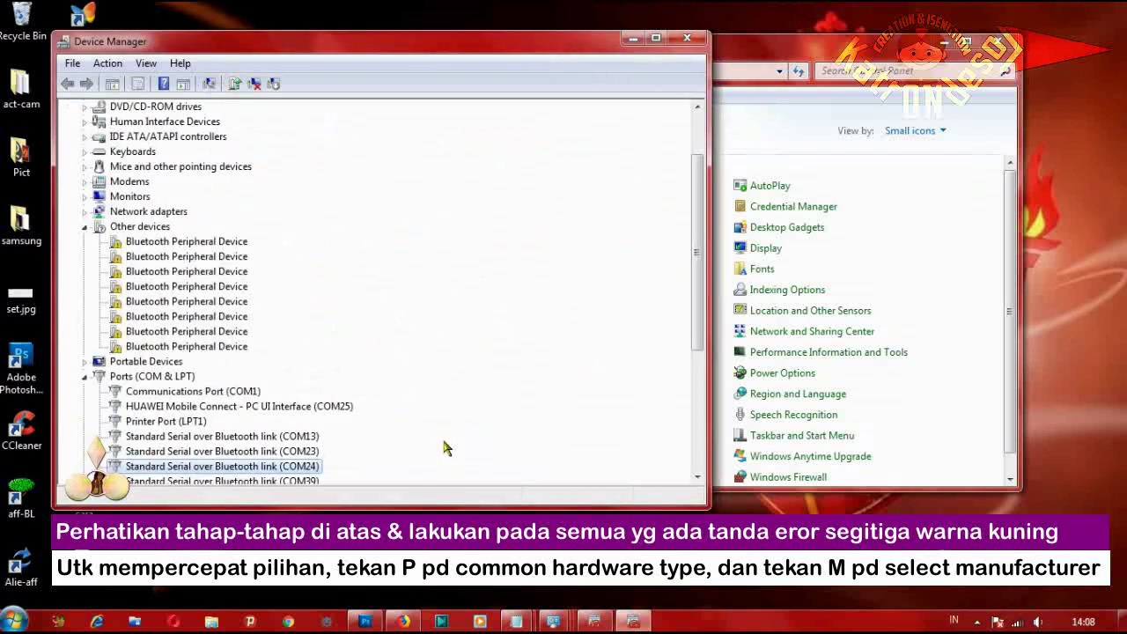
- Start a driver update for the first remaining Bluetooth Peripheral Device, choosing to pick from the list of drivers on the computer
left_click(184, 245)
right_click(184, 247)
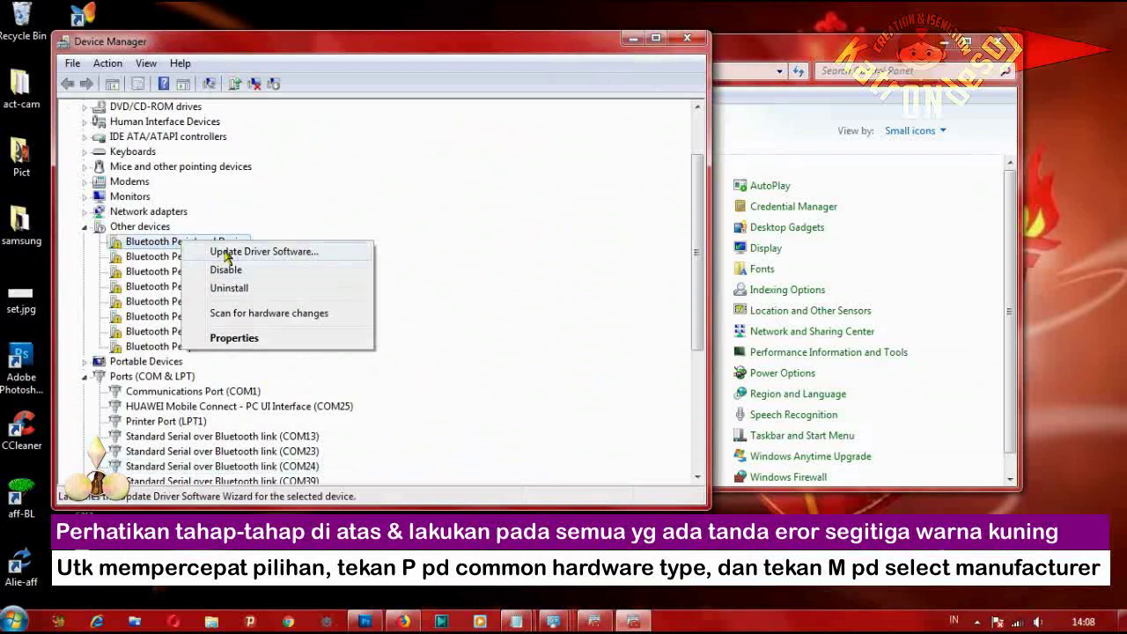
left_click(226, 253)
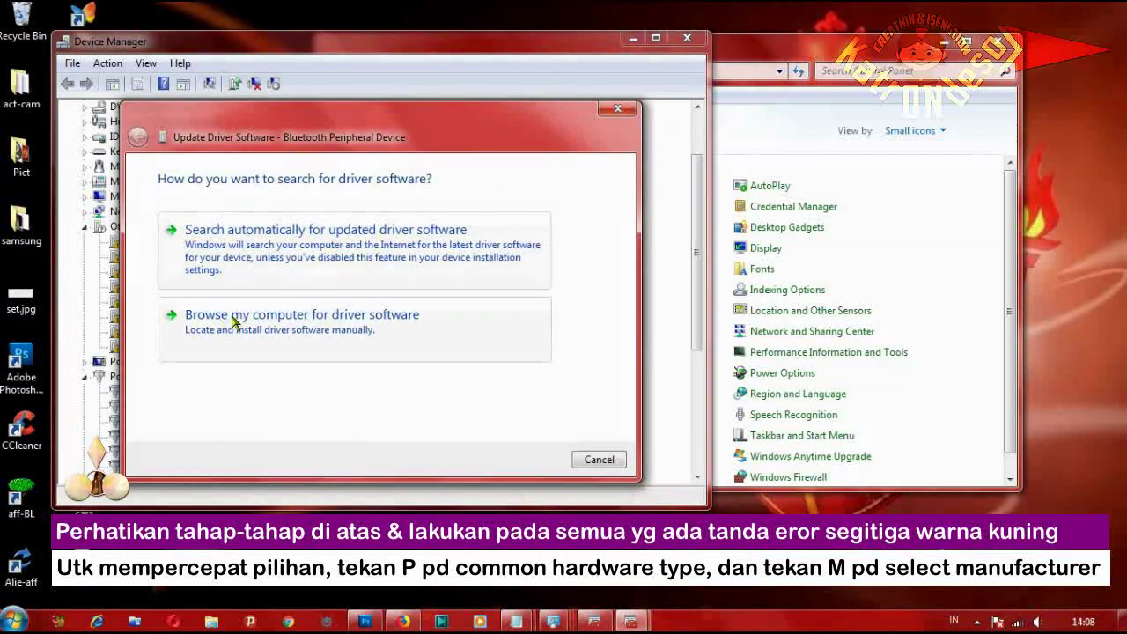
left_click(235, 319)
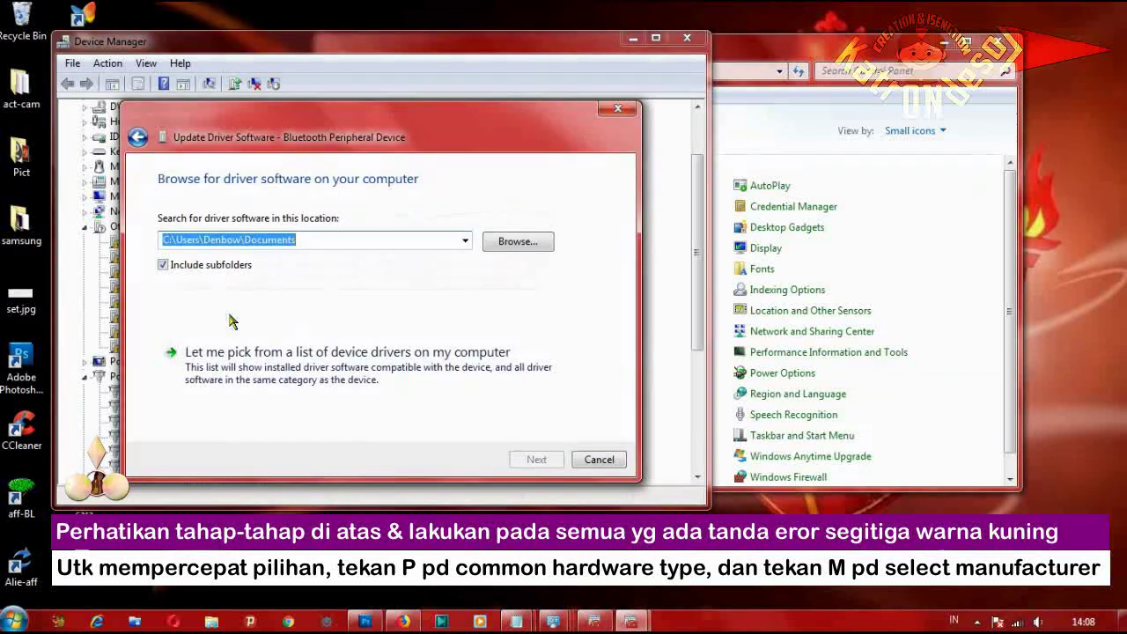
left_click(270, 363)
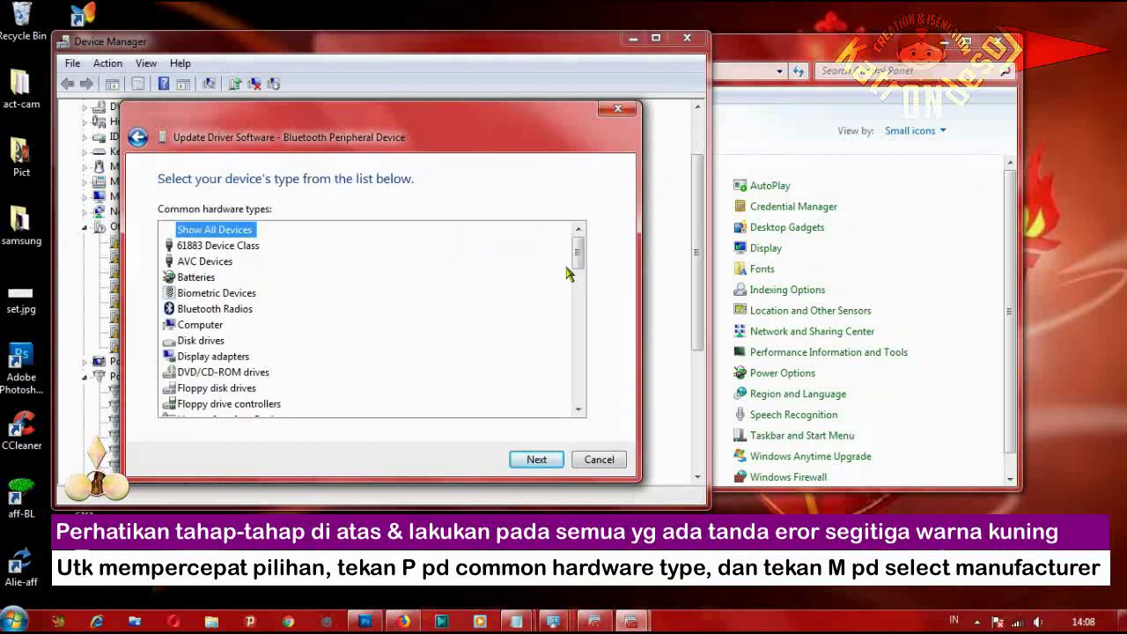
- Choose Ports (COM & LPT) as the hardware type for this Bluetooth device and continue to the driver selection
left_click_drag(577, 256, 582, 324)
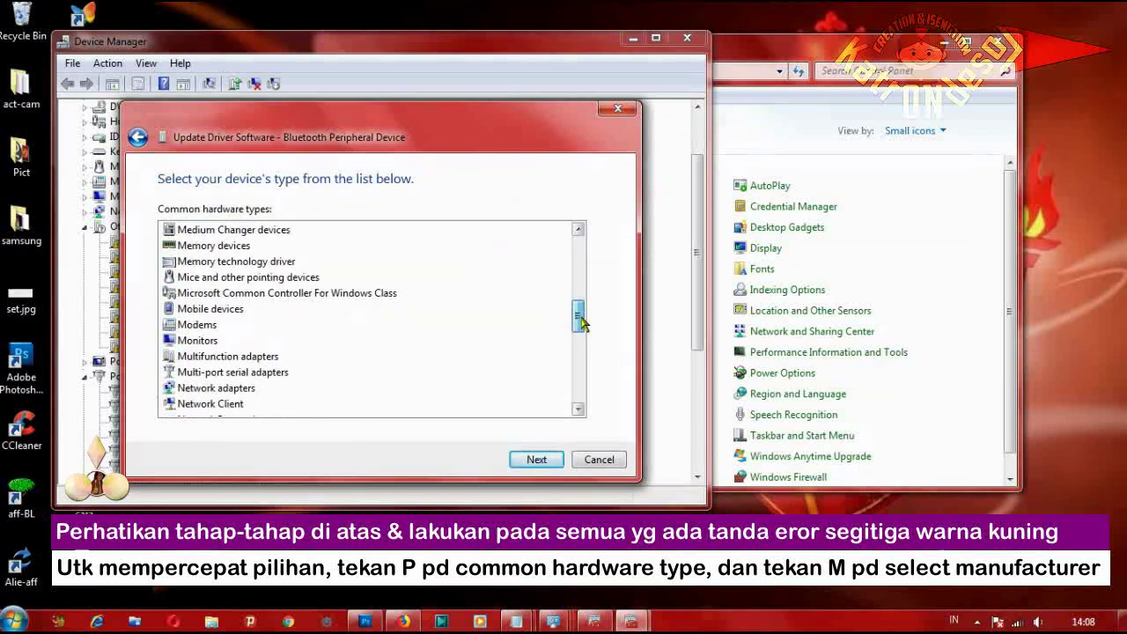
left_click_drag(582, 324, 582, 338)
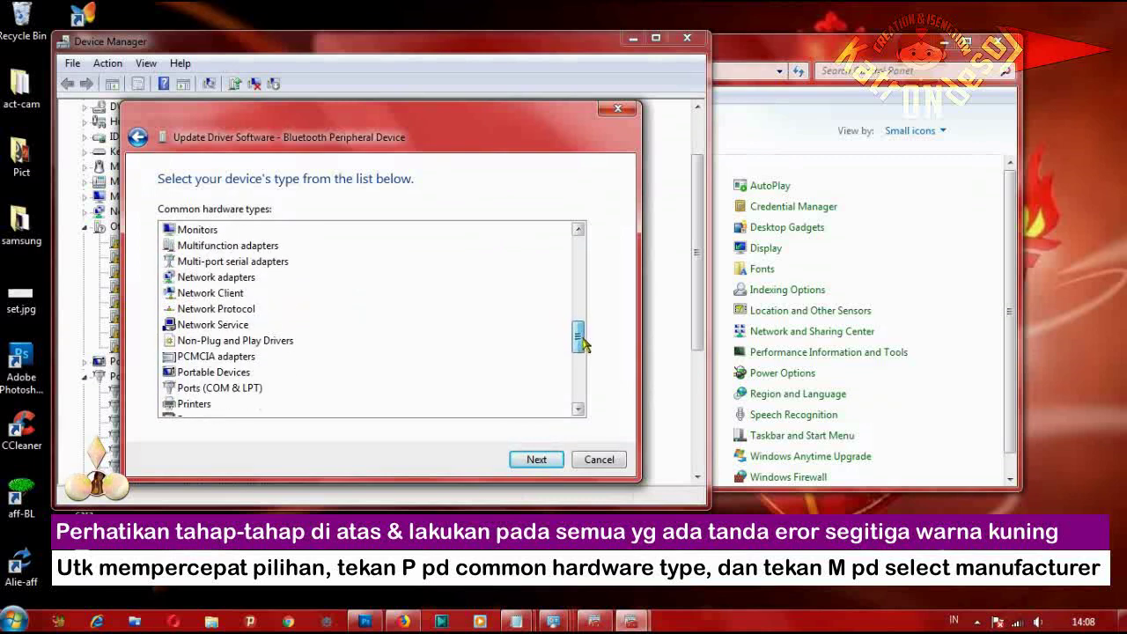
left_click(238, 392)
left_click(525, 459)
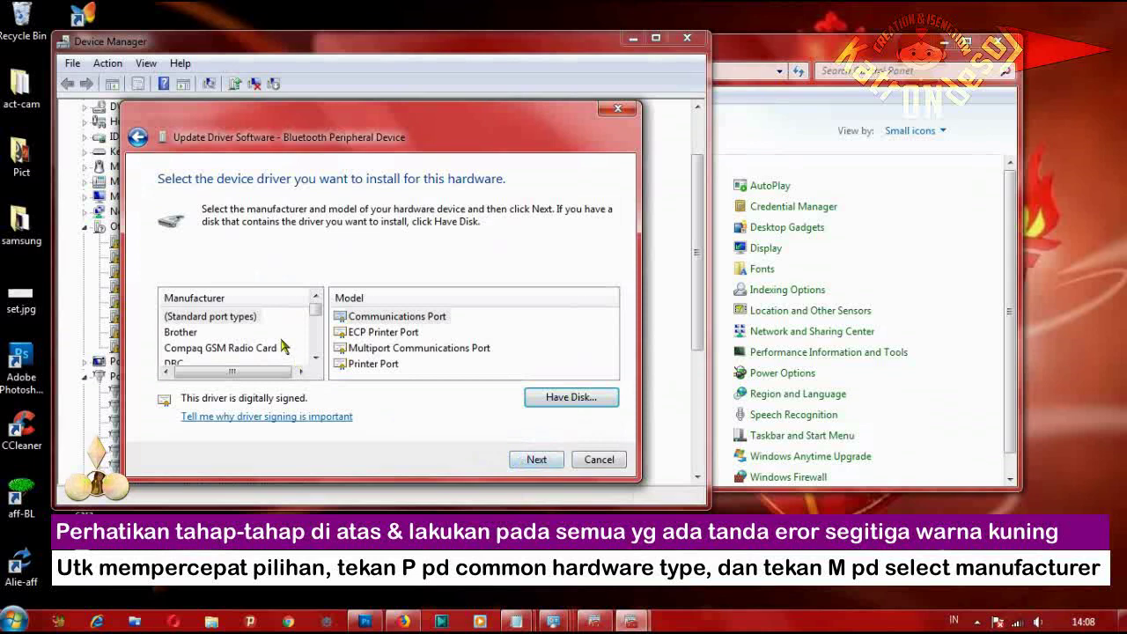
- Install Microsoft's Standard Serial over Bluetooth link driver, accepting the compatibility warning, and close the update wizard
left_click(245, 319)
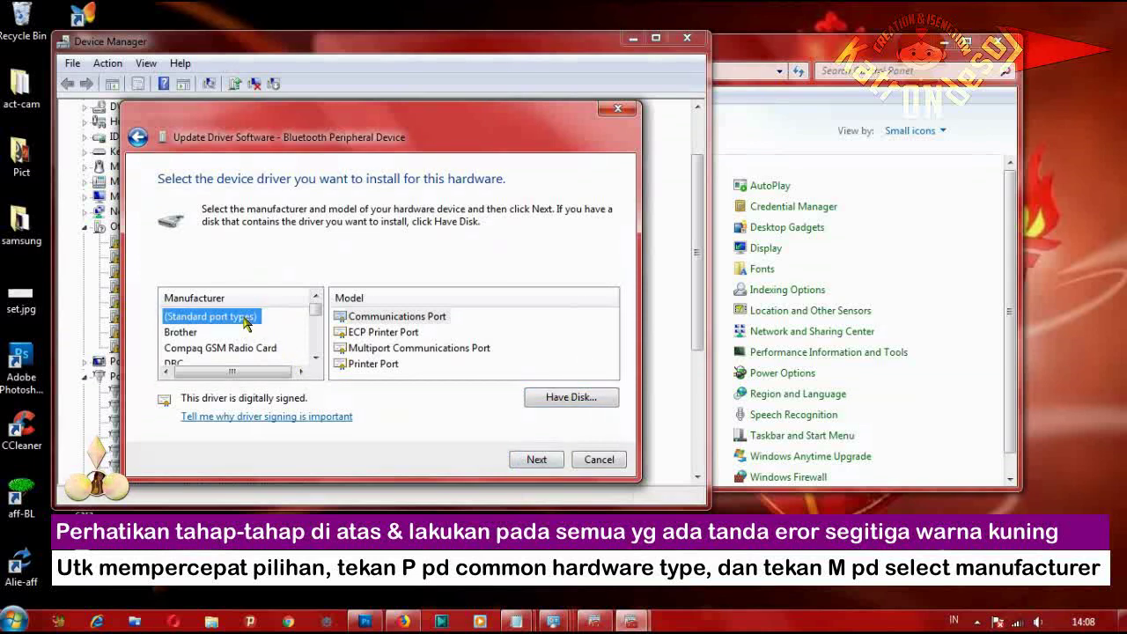
key("m")
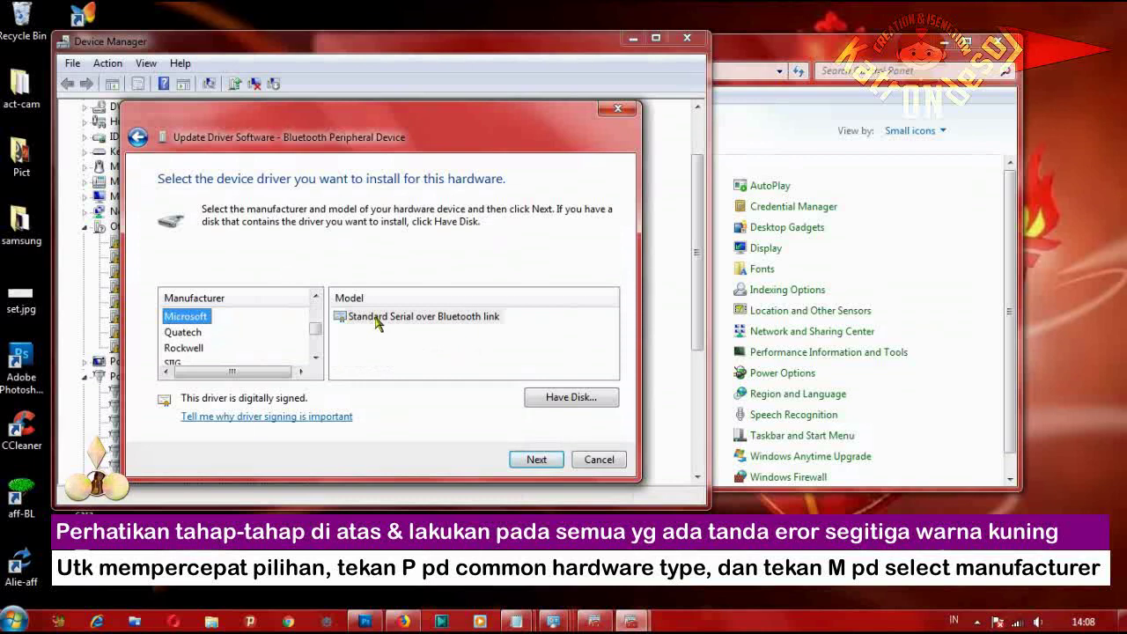
left_click(377, 319)
left_click(532, 462)
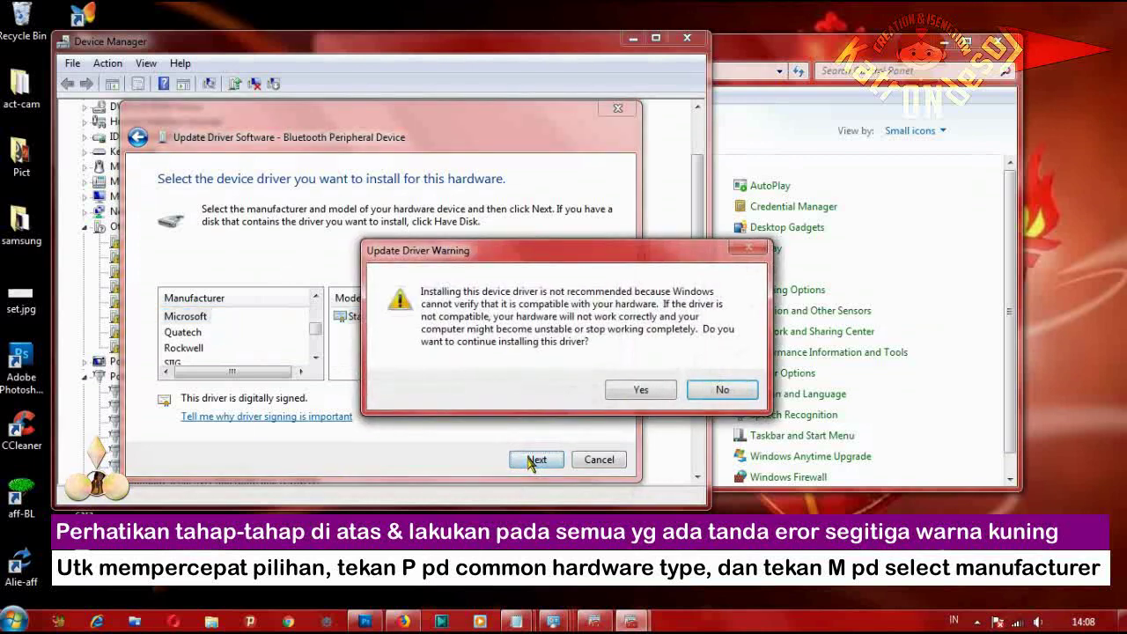
left_click(641, 392)
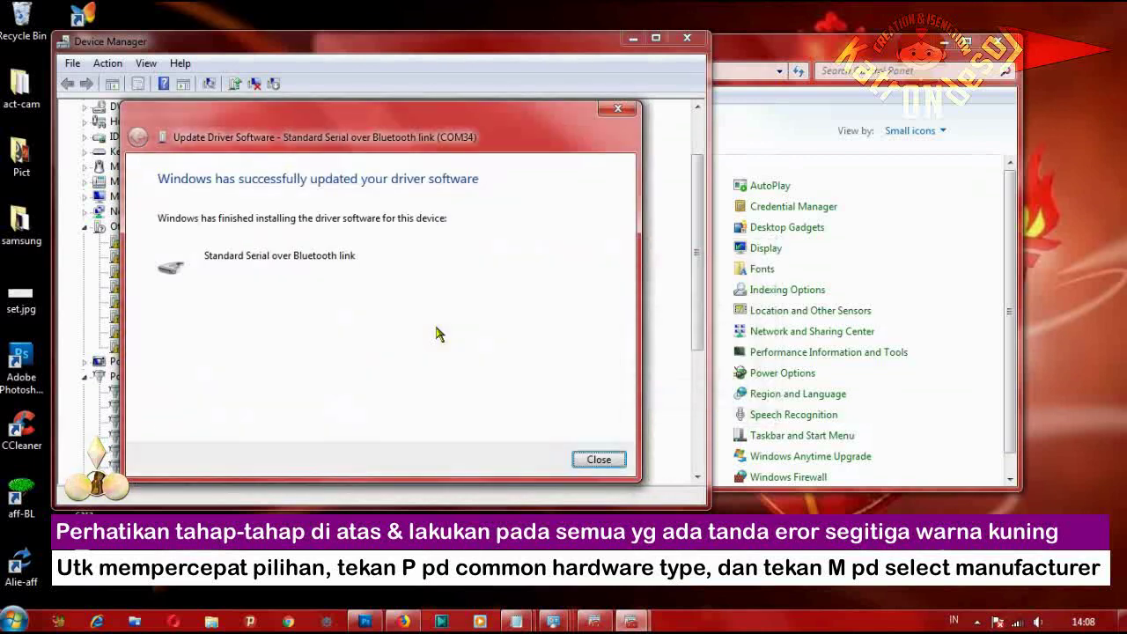
left_click(597, 460)
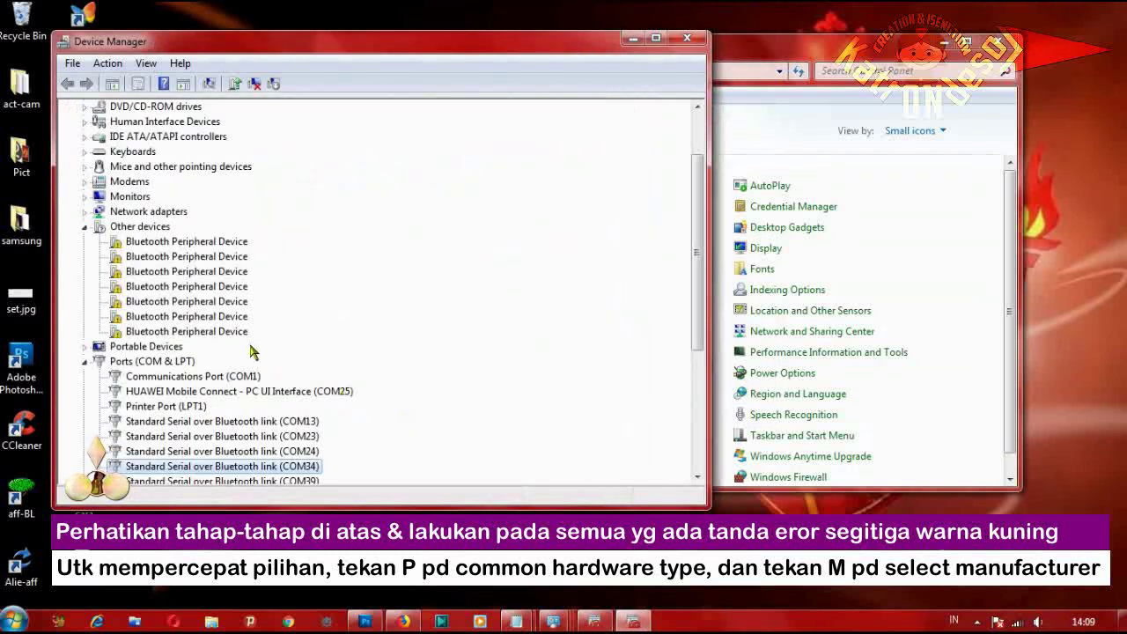
- Start updating the driver of the next flagged Bluetooth Peripheral Device manually, picking from the drivers already on the computer
left_click(178, 246)
right_click(180, 244)
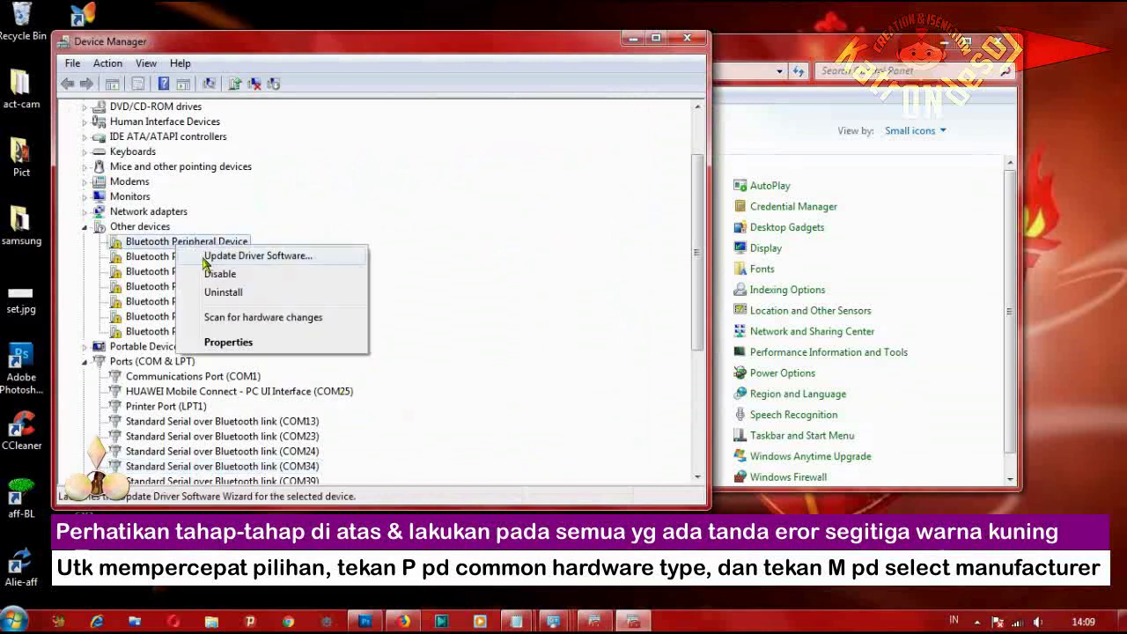
left_click(203, 255)
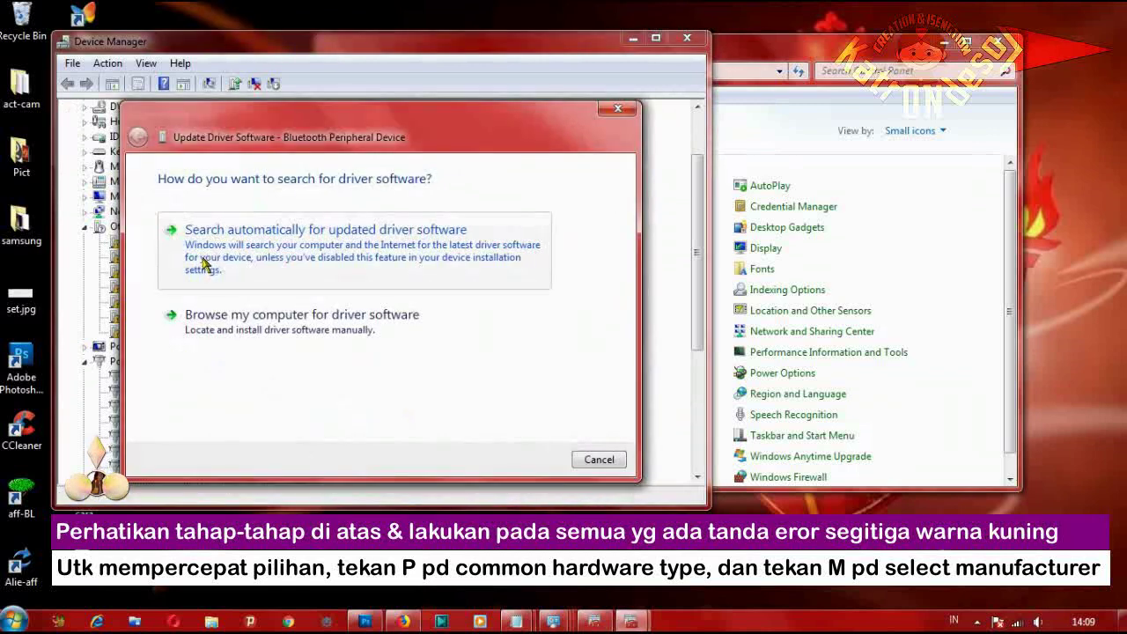
left_click(216, 323)
left_click(218, 344)
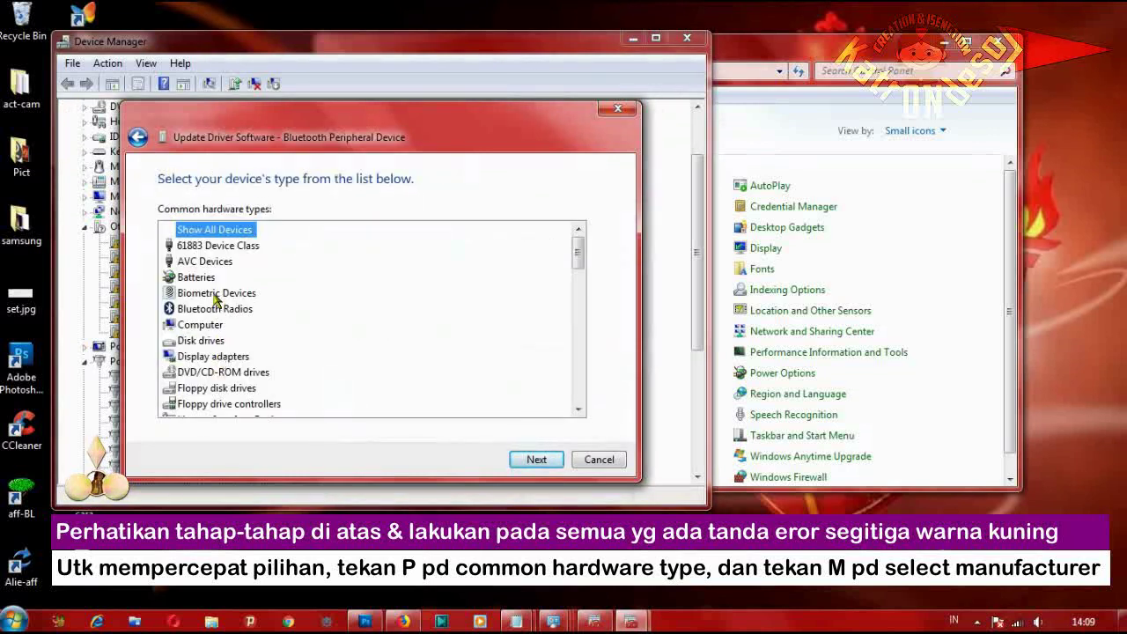
- Set the device's hardware type to Ports (COM & LPT) and proceed to the manufacturer and model lists
left_click(215, 298)
key("p")
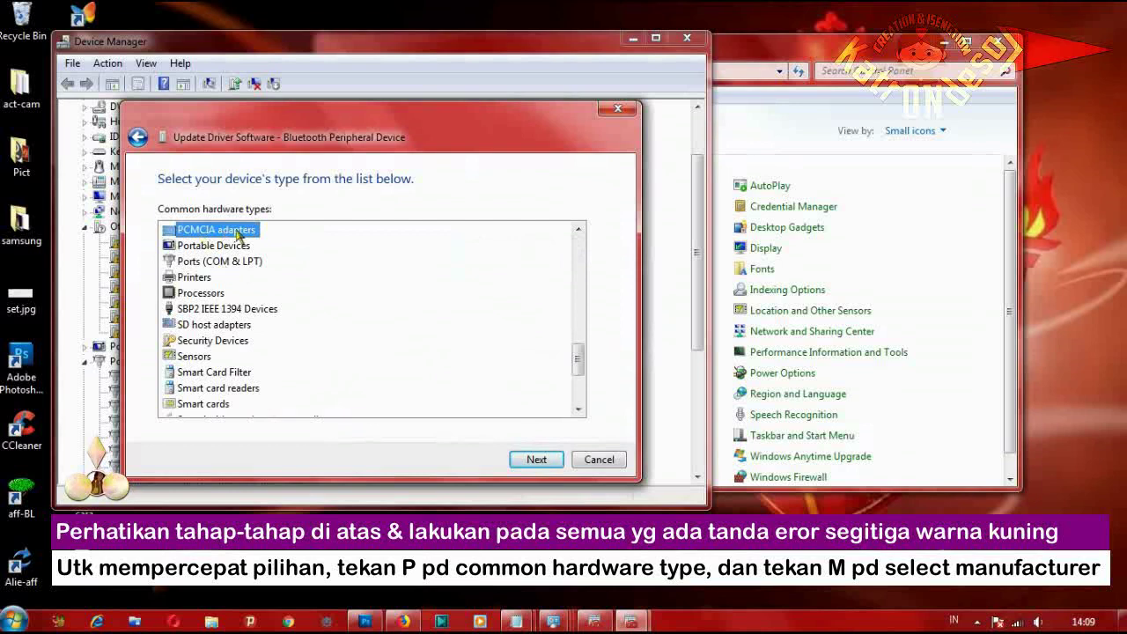
left_click(216, 262)
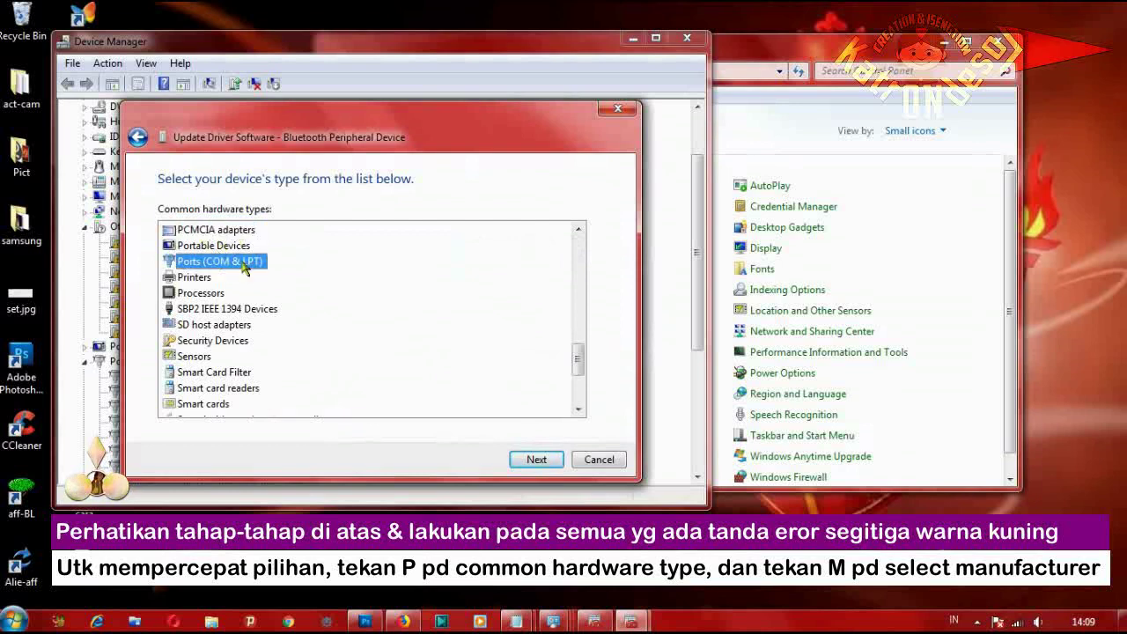
left_click(528, 460)
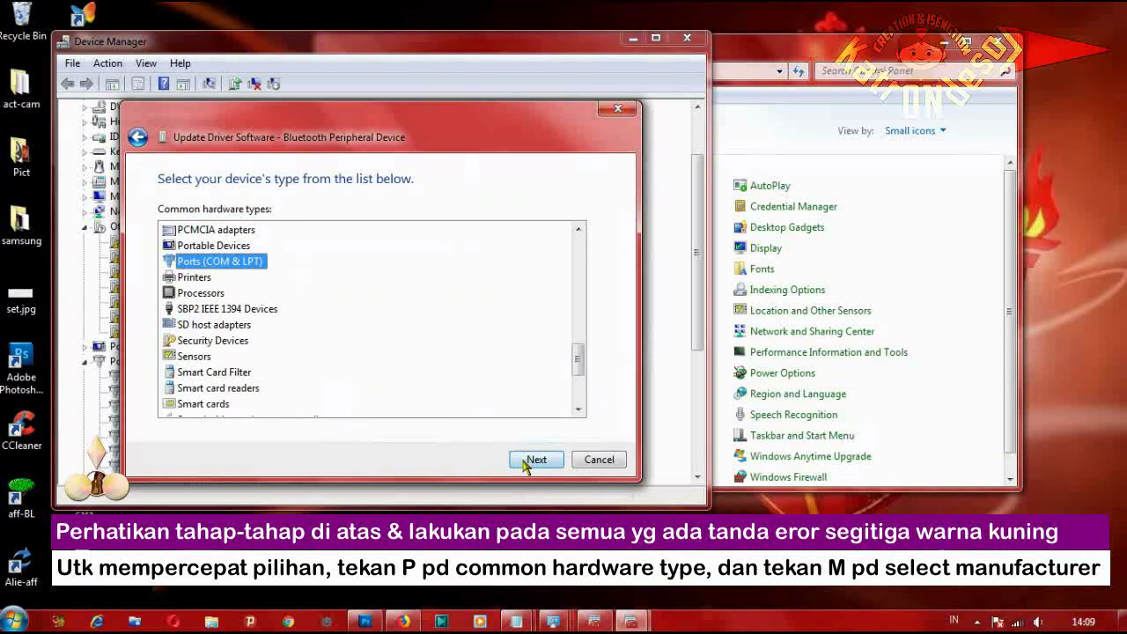
- Select Microsoft's Standard Serial over Bluetooth link driver, install it despite the compatibility warning, and close the wizard
left_click(228, 319)
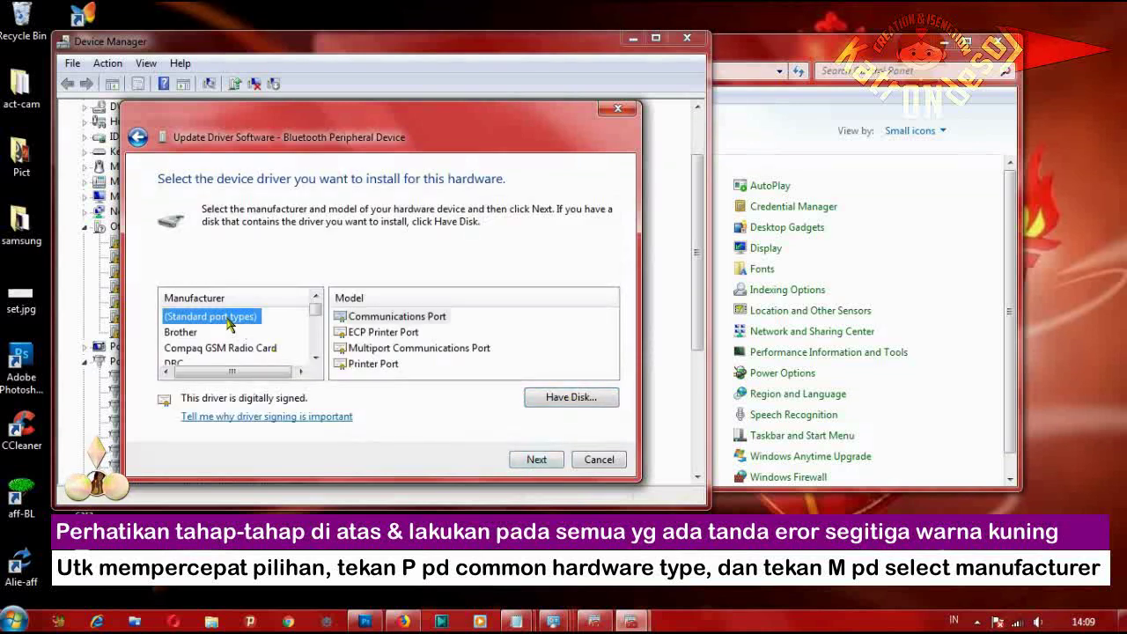
key("m")
left_click(426, 319)
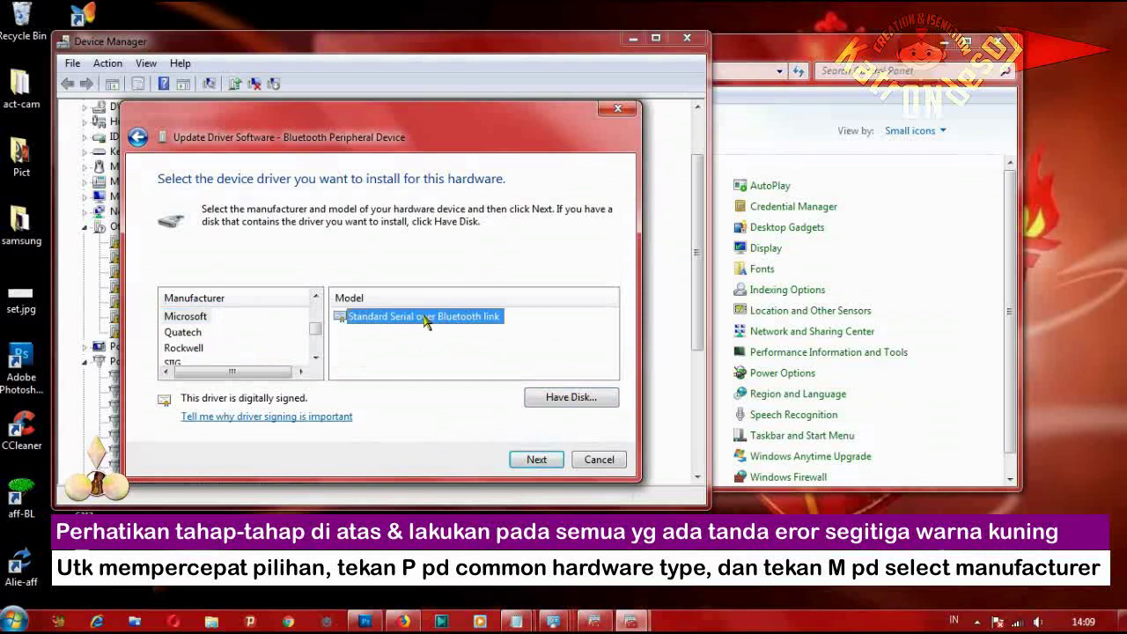
left_click(534, 460)
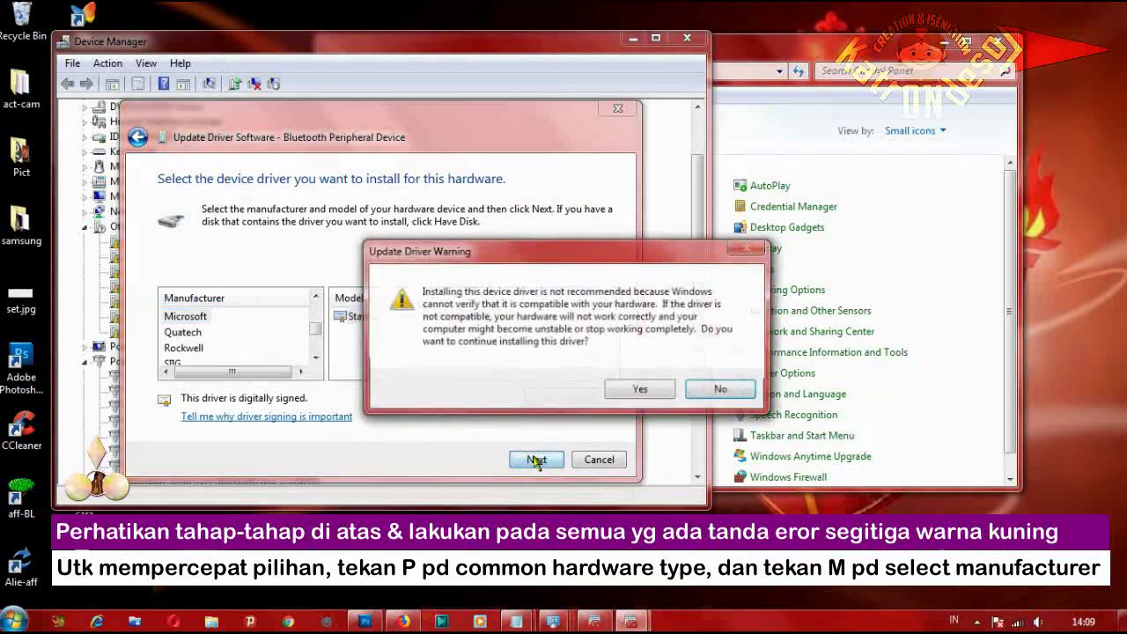
left_click(638, 392)
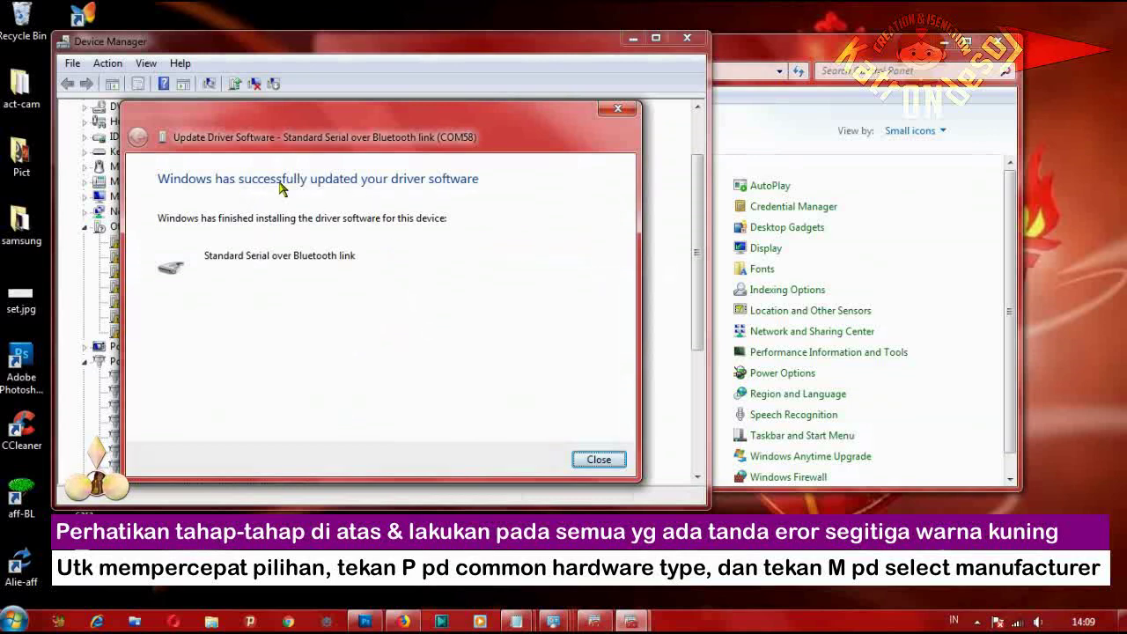
left_click(599, 460)
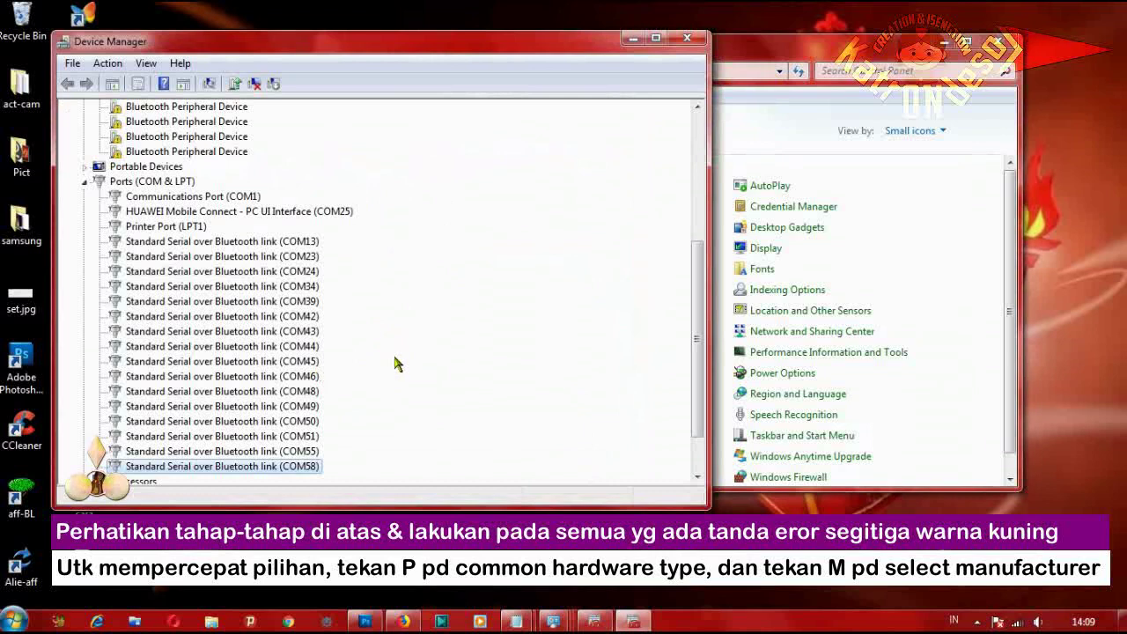
- Begin a manual driver update for the topmost Bluetooth Peripheral Device still under Other devices, choosing from the computer's driver list
scroll(395, 364, "up", 1)
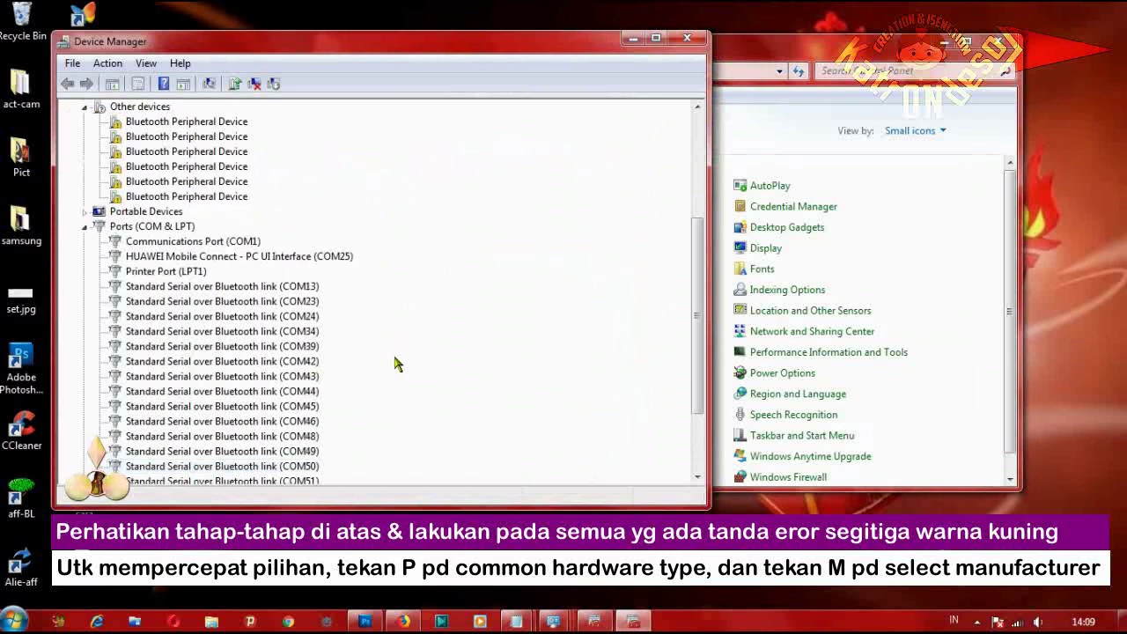
right_click(209, 125)
left_click(234, 134)
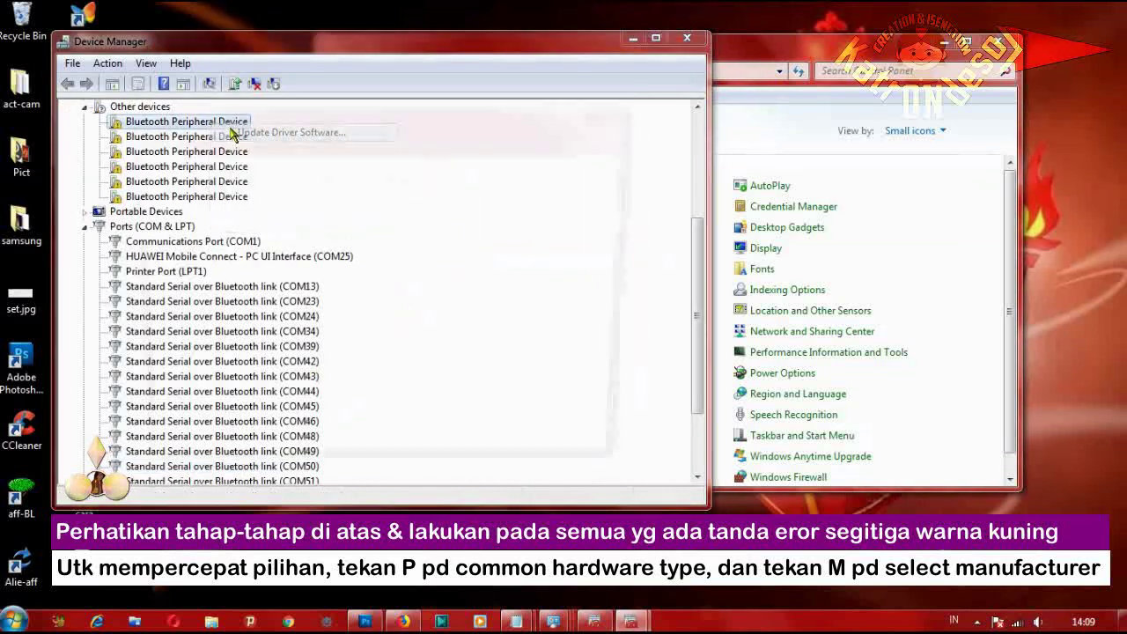
left_click(231, 318)
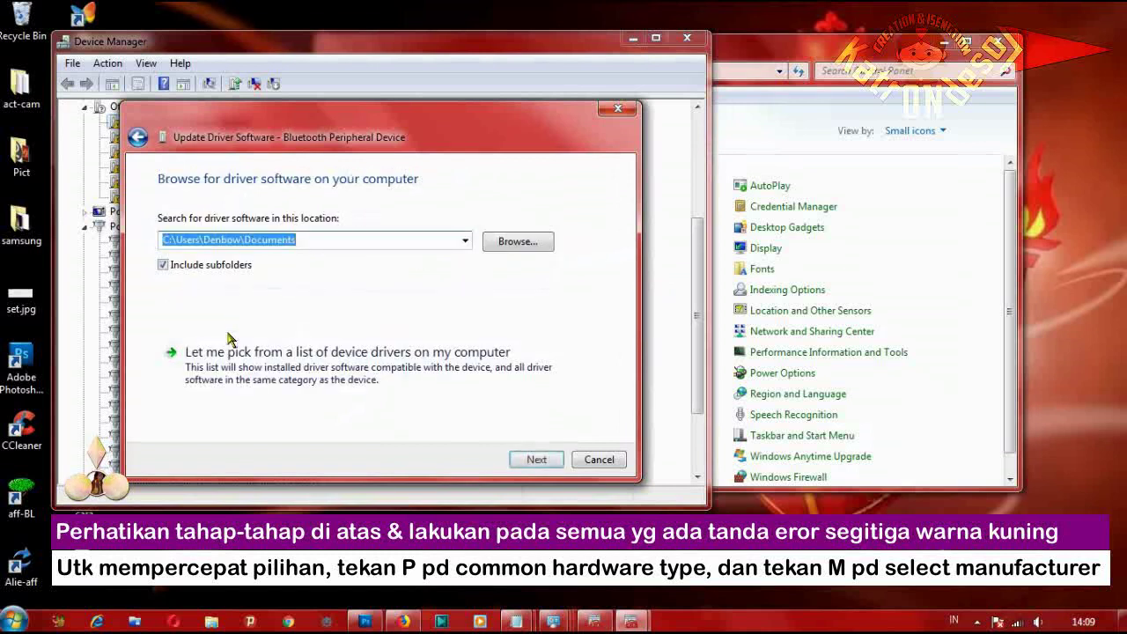
left_click(232, 362)
- Pick Ports (COM & LPT) from the common hardware types and continue to the driver selection
left_click(220, 342)
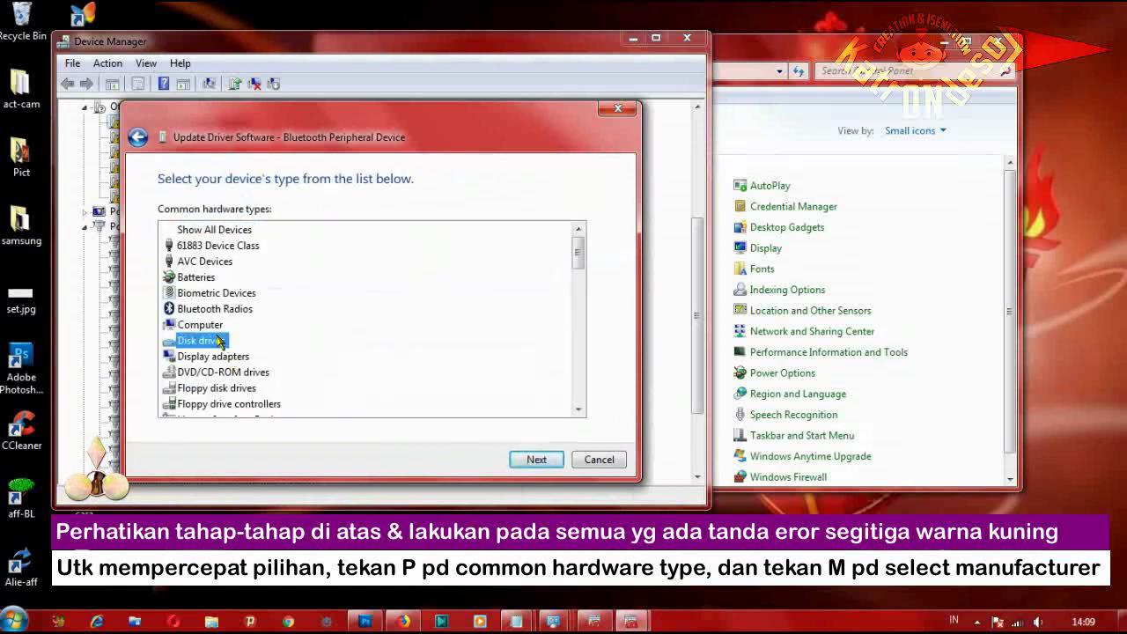
key("p")
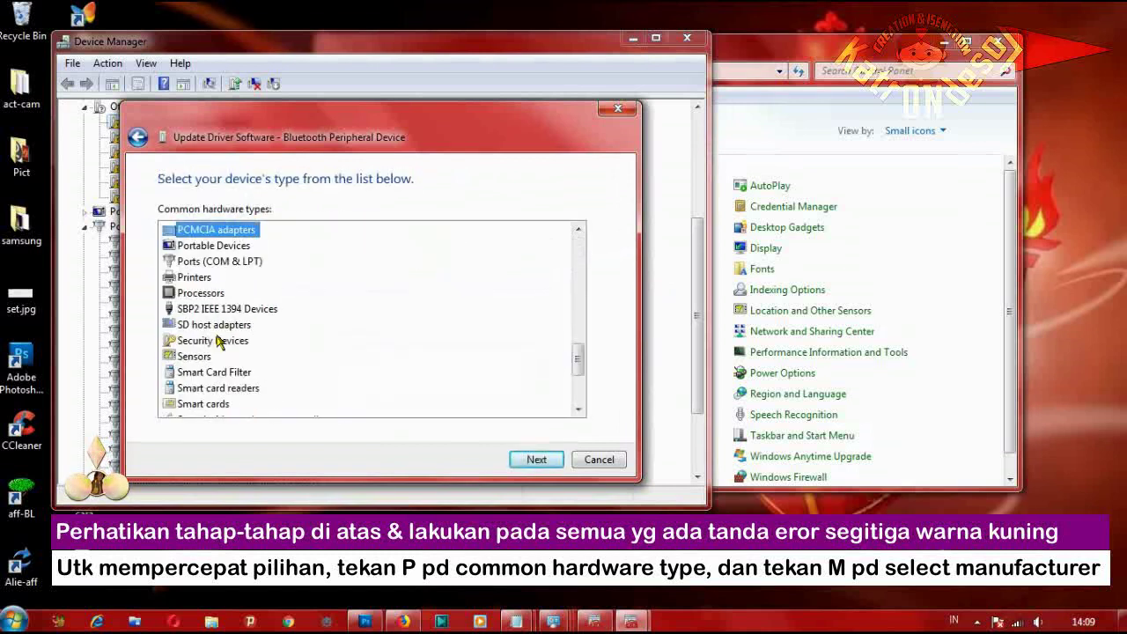
left_click(224, 266)
left_click(535, 459)
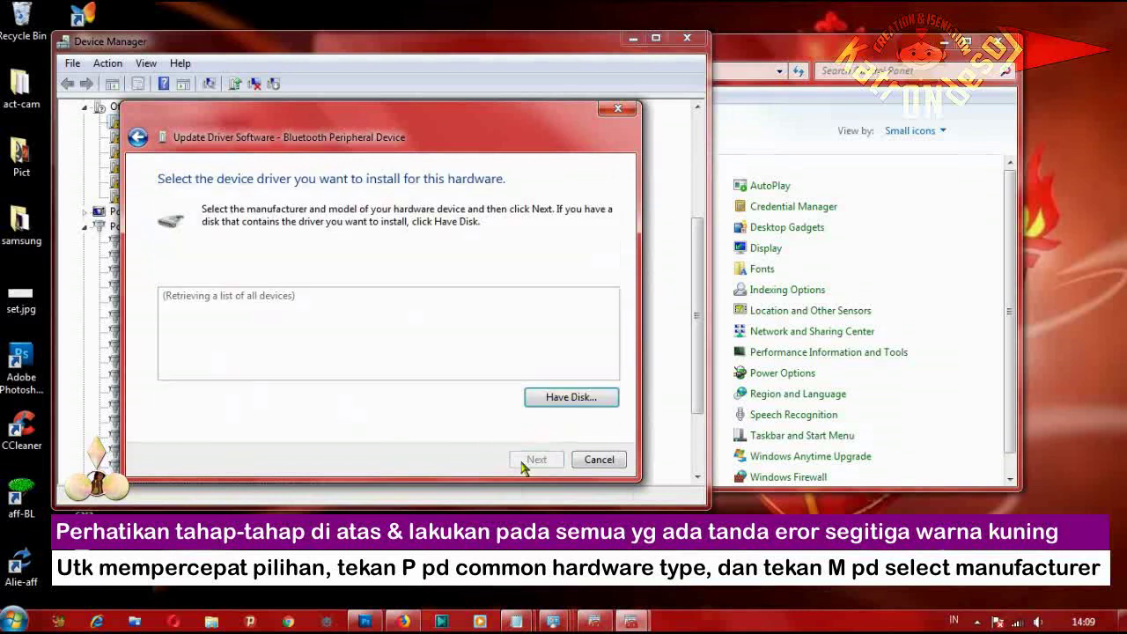
- Install the Standard Serial over Bluetooth link driver from Microsoft, continuing past the compatibility warning, and close the finished wizard
left_click(226, 348)
key("m")
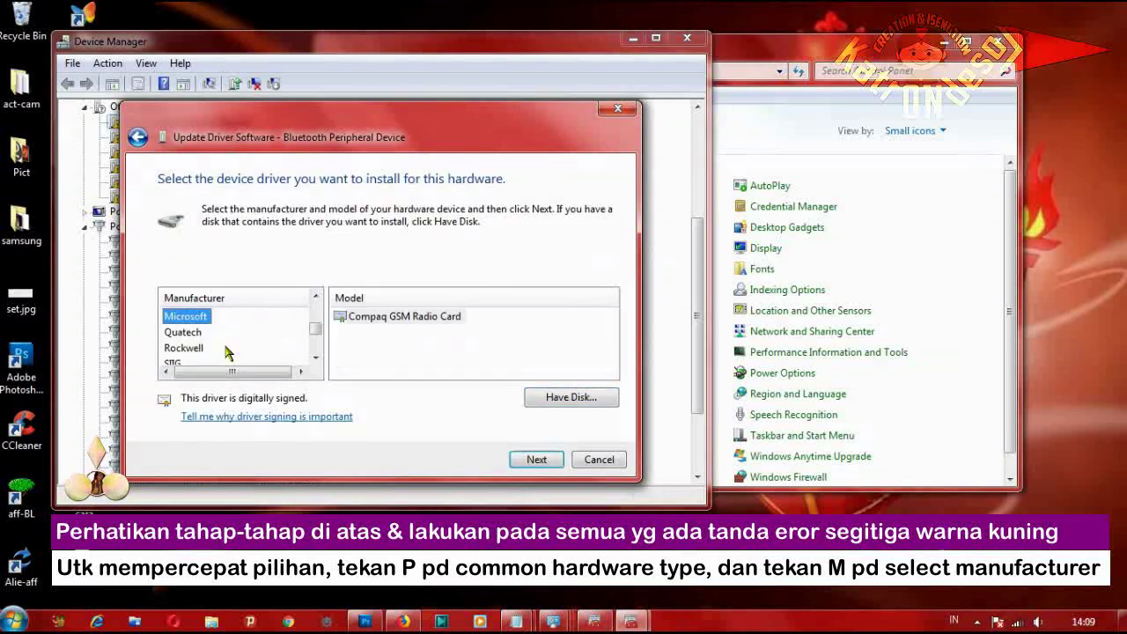
left_click(535, 461)
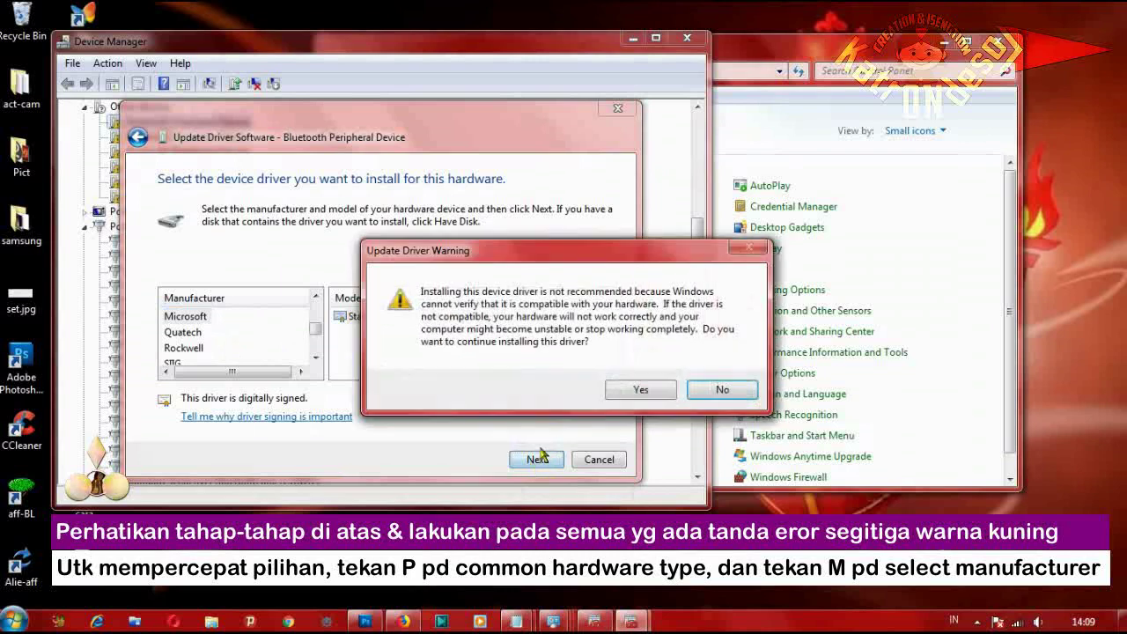
left_click(639, 391)
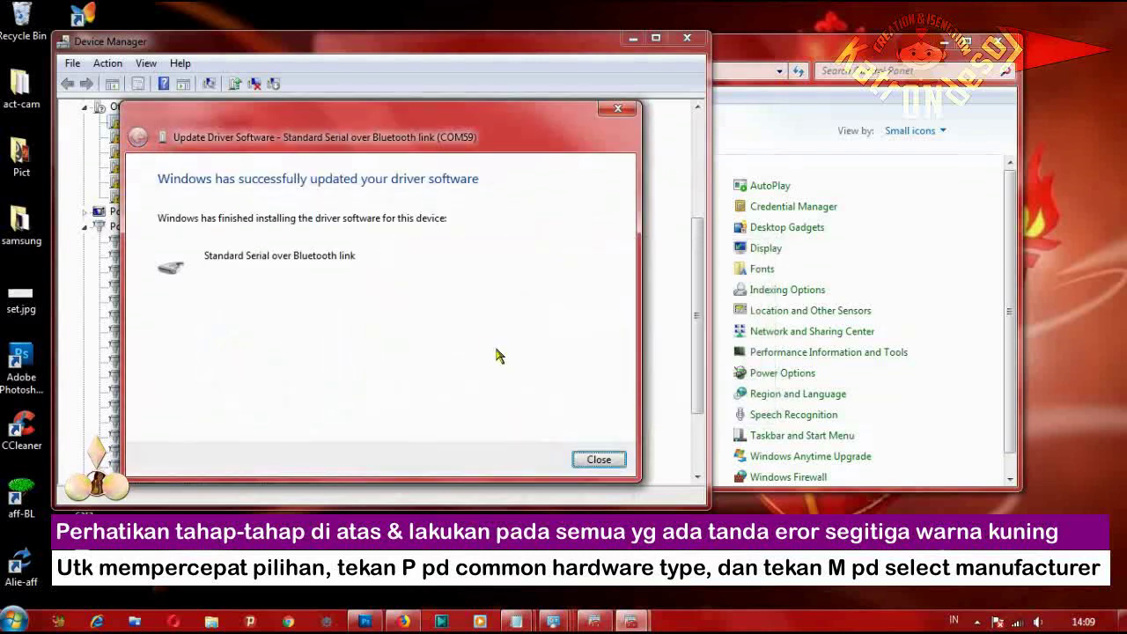
left_click(599, 459)
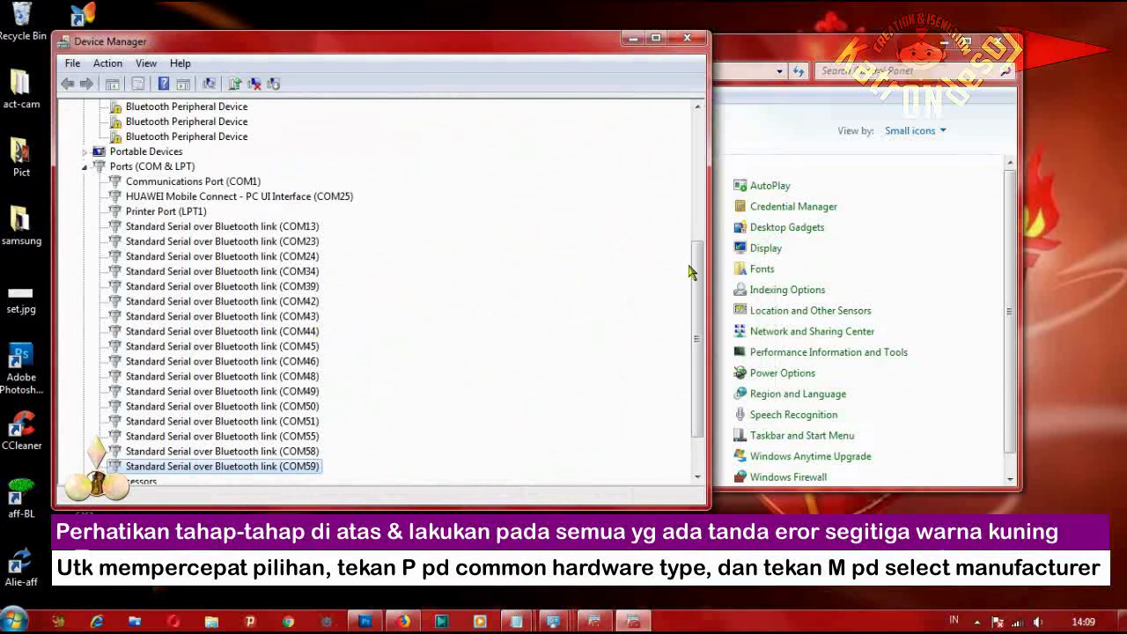
- Open the properties of the first Bluetooth Peripheral Device under Other devices and start a manual driver update, picking from the computer's driver list
scroll(696, 275, "up", 3)
left_click(188, 200)
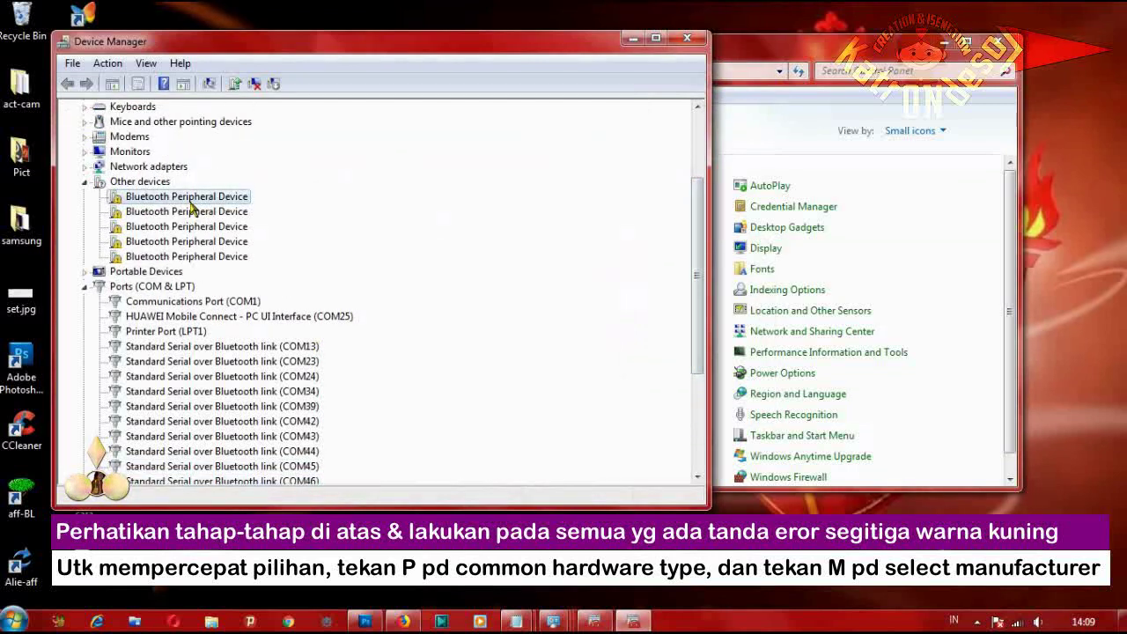
right_click(210, 202)
left_click(253, 300)
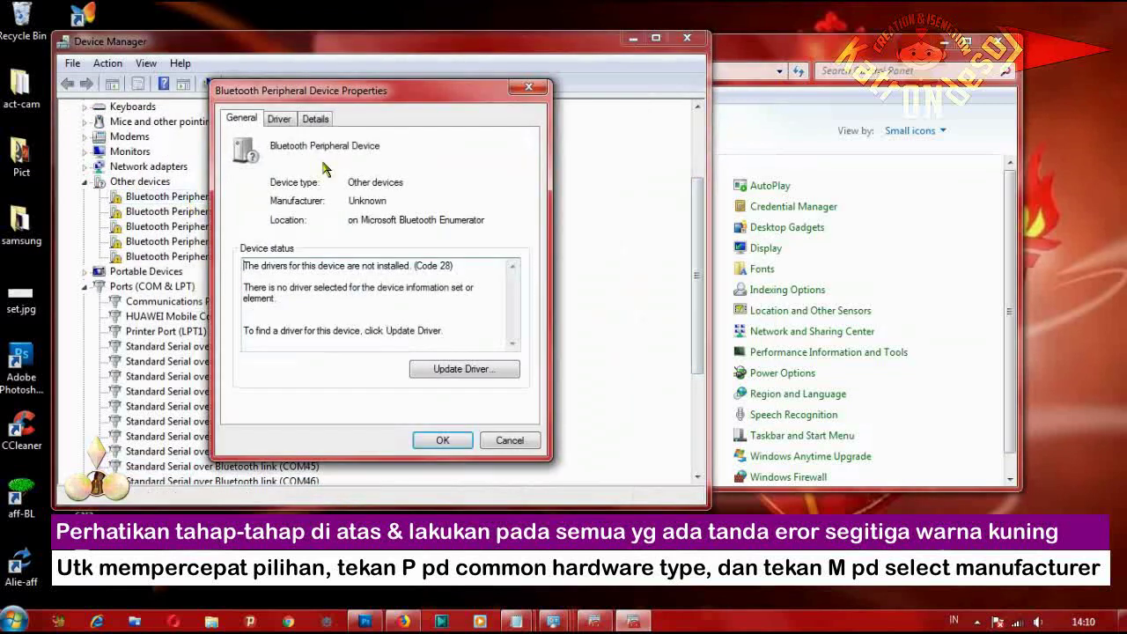
left_click(467, 369)
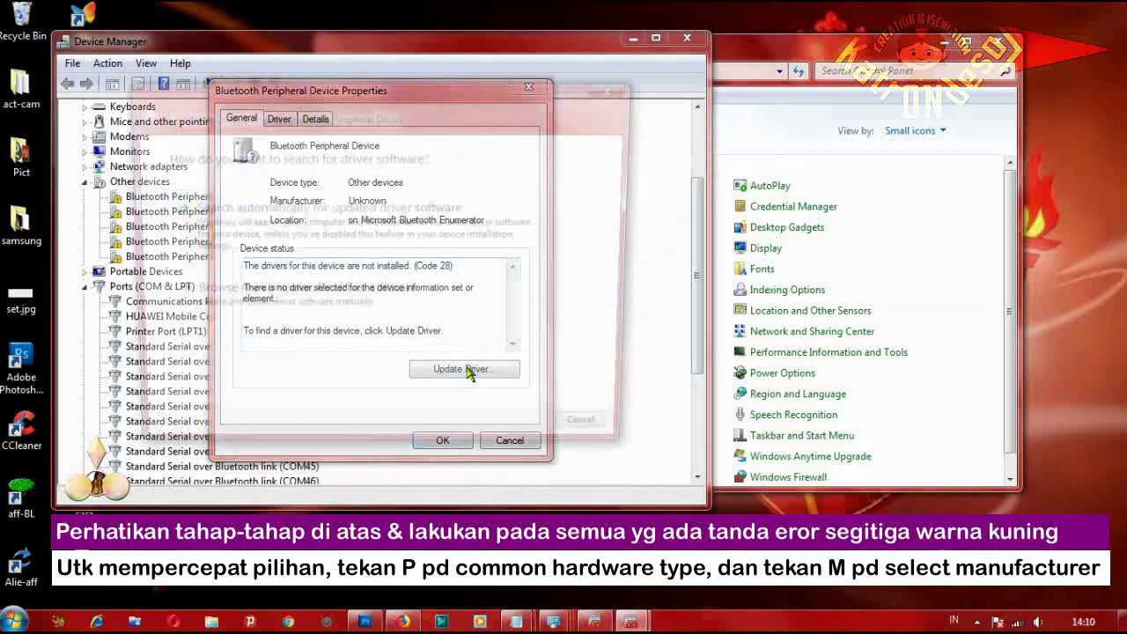
left_click(327, 293)
left_click(224, 350)
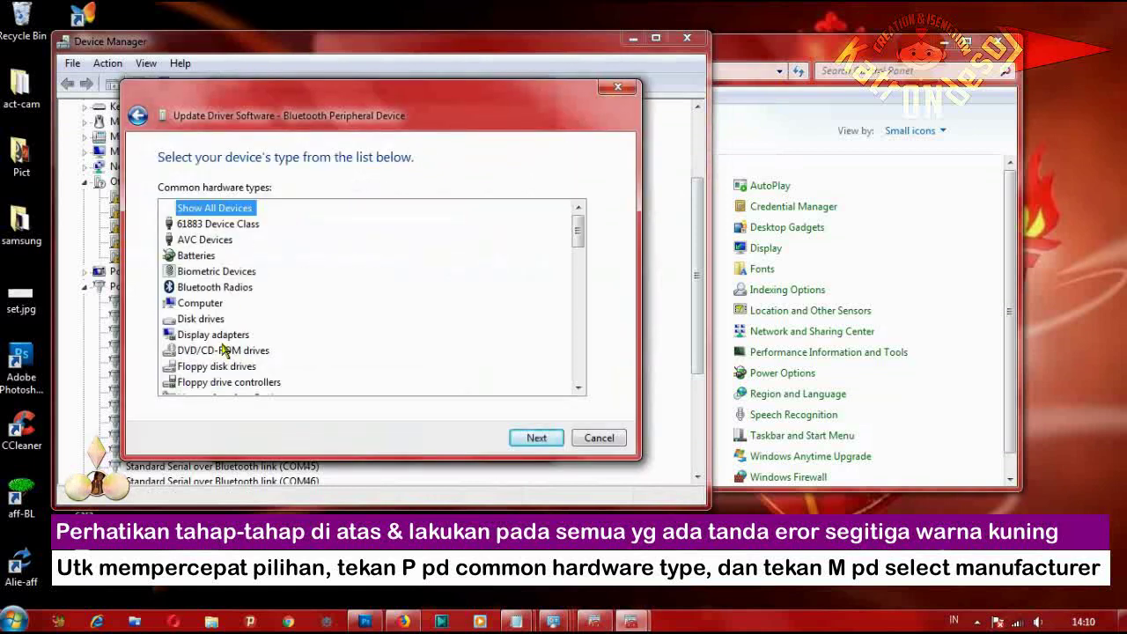
- Choose Ports (COM & LPT) as the device's hardware type and continue to the driver selection
left_click(225, 349)
key("m")
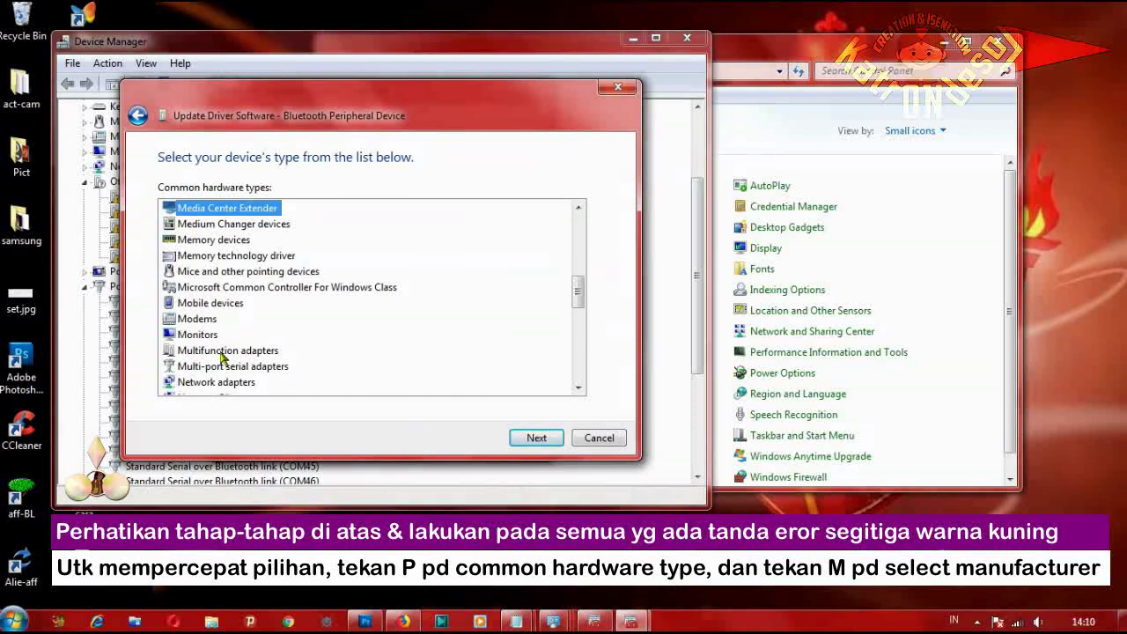
key("p")
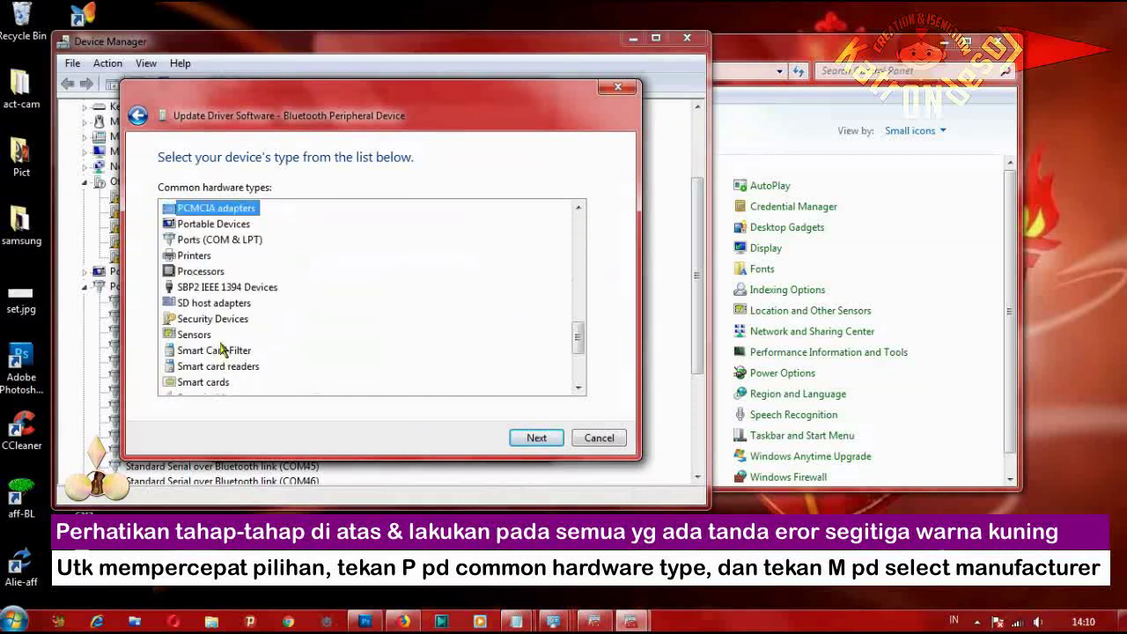
left_click(212, 242)
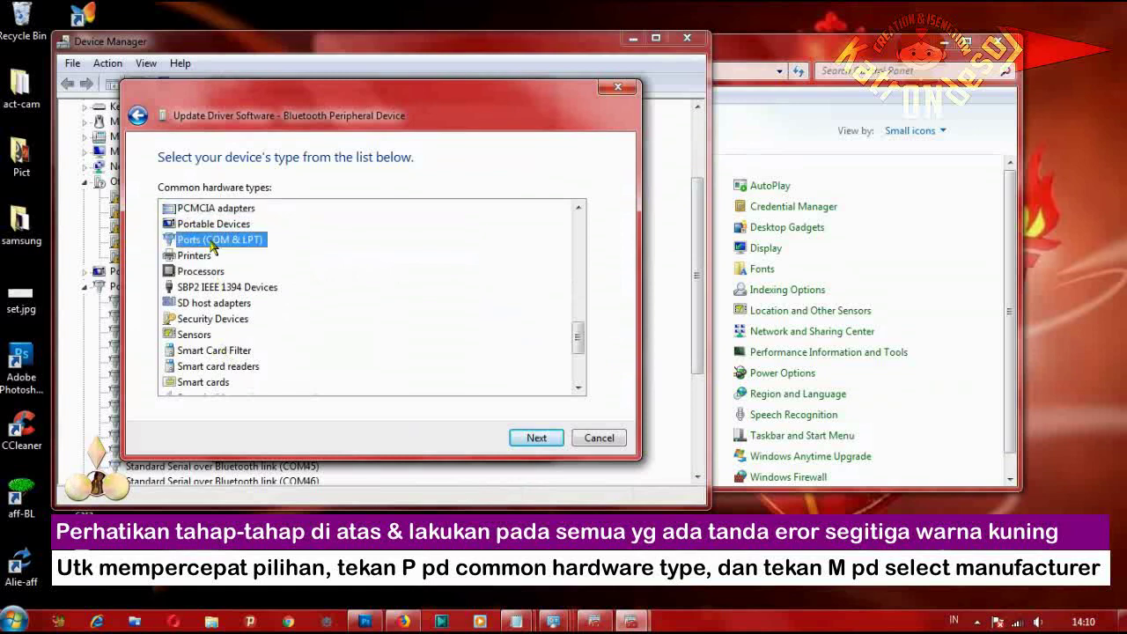
left_click(518, 439)
- Install Microsoft's Standard Serial over Bluetooth link driver despite the compatibility warning, and close the wizard and the device properties
left_click(239, 330)
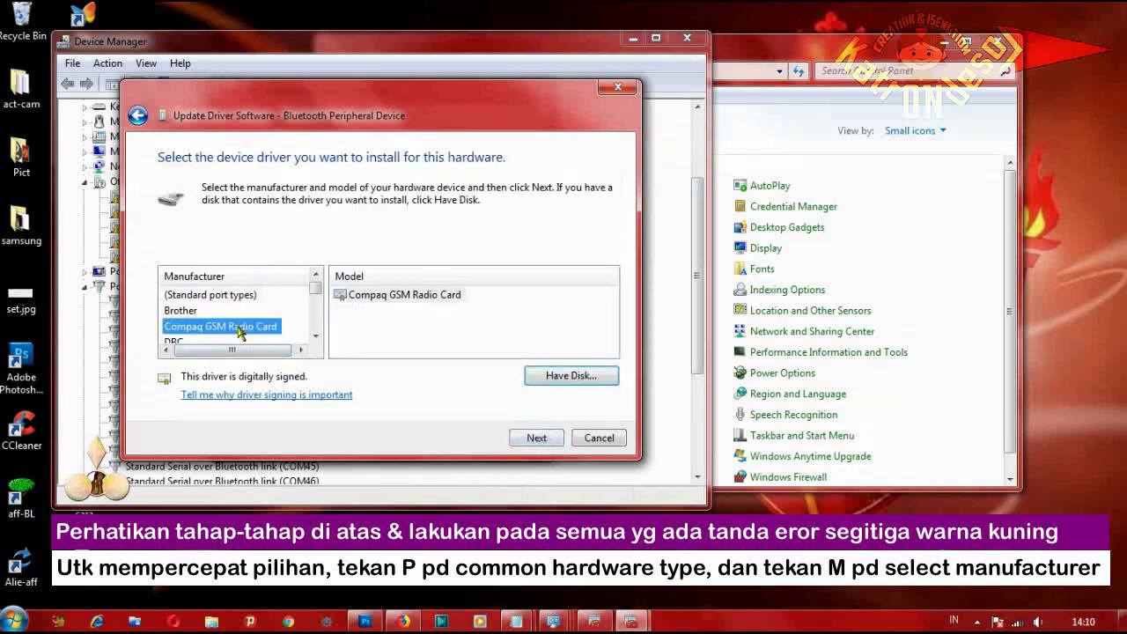
key("m")
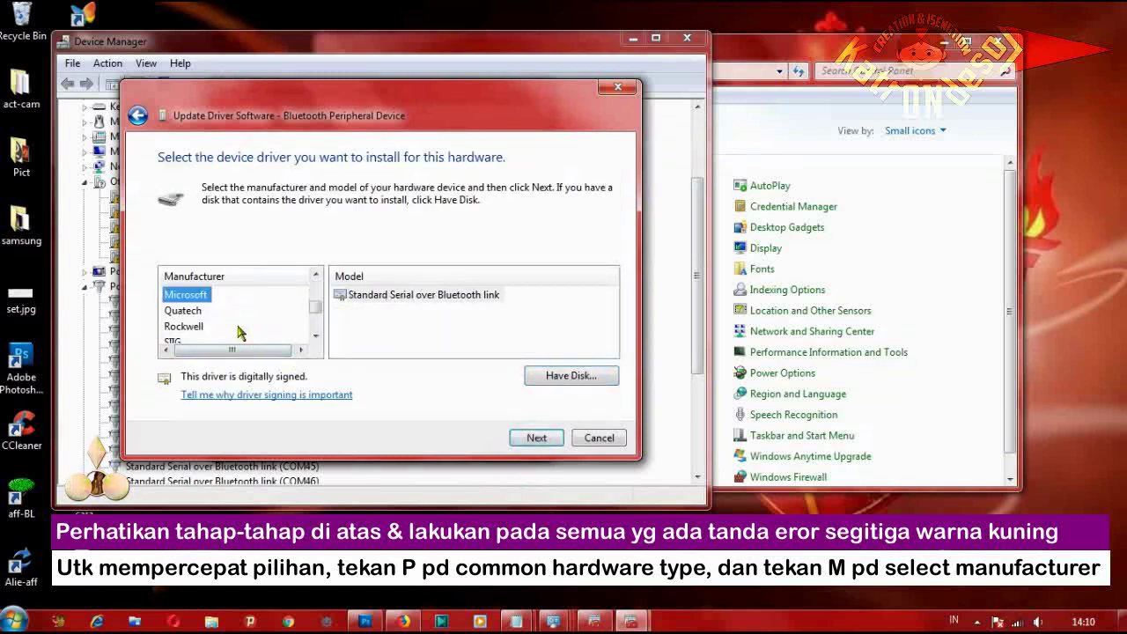
left_click(442, 296)
left_click(534, 438)
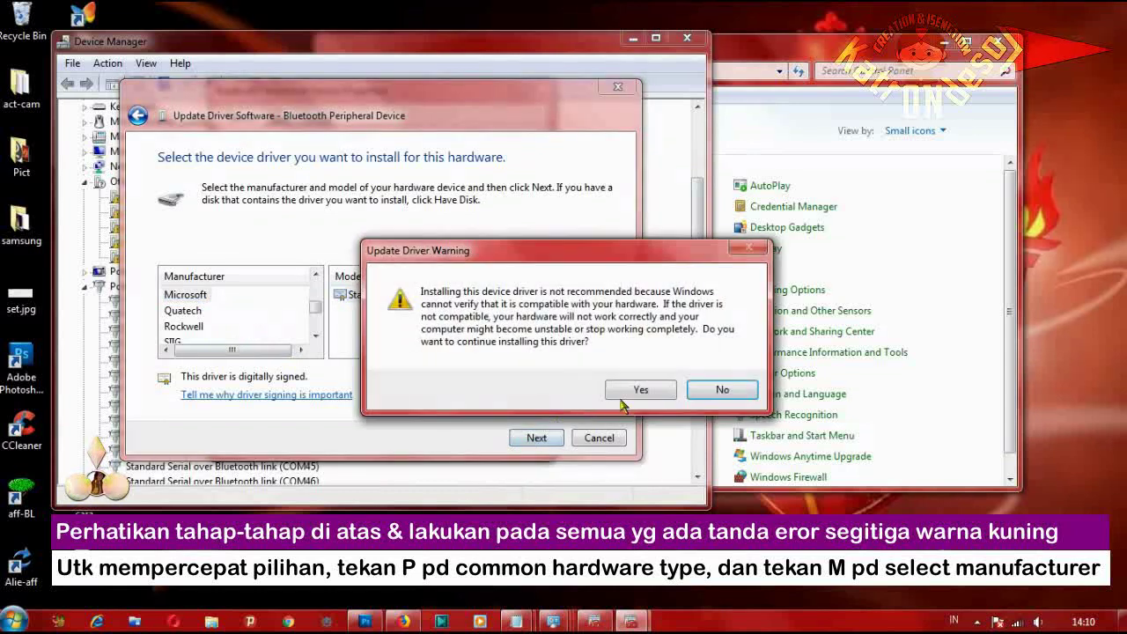
left_click(635, 391)
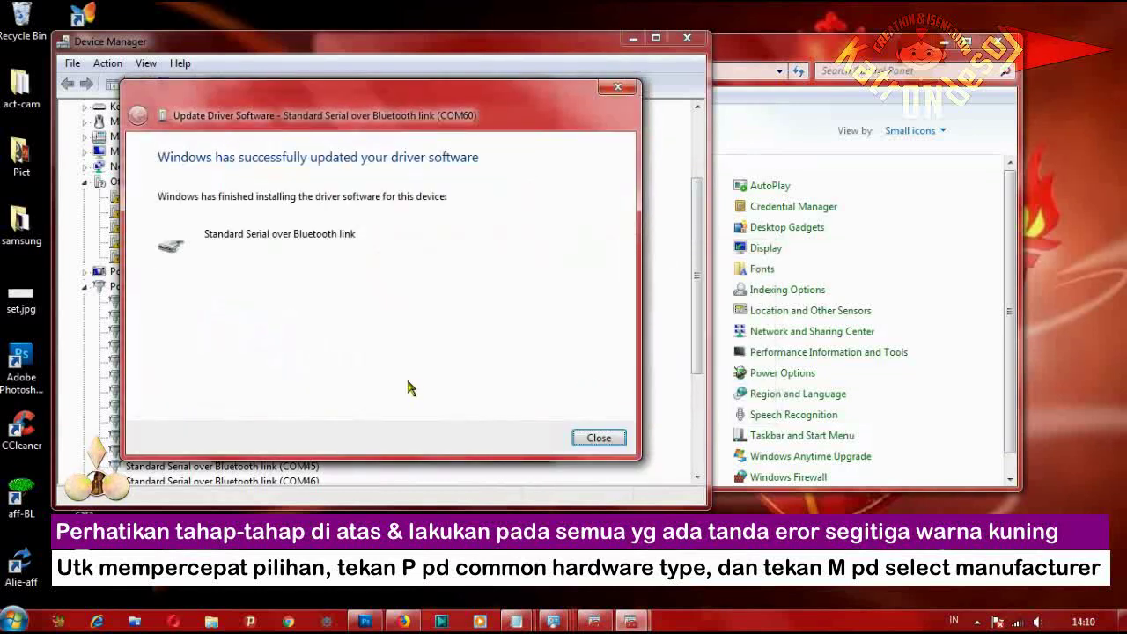
left_click(598, 438)
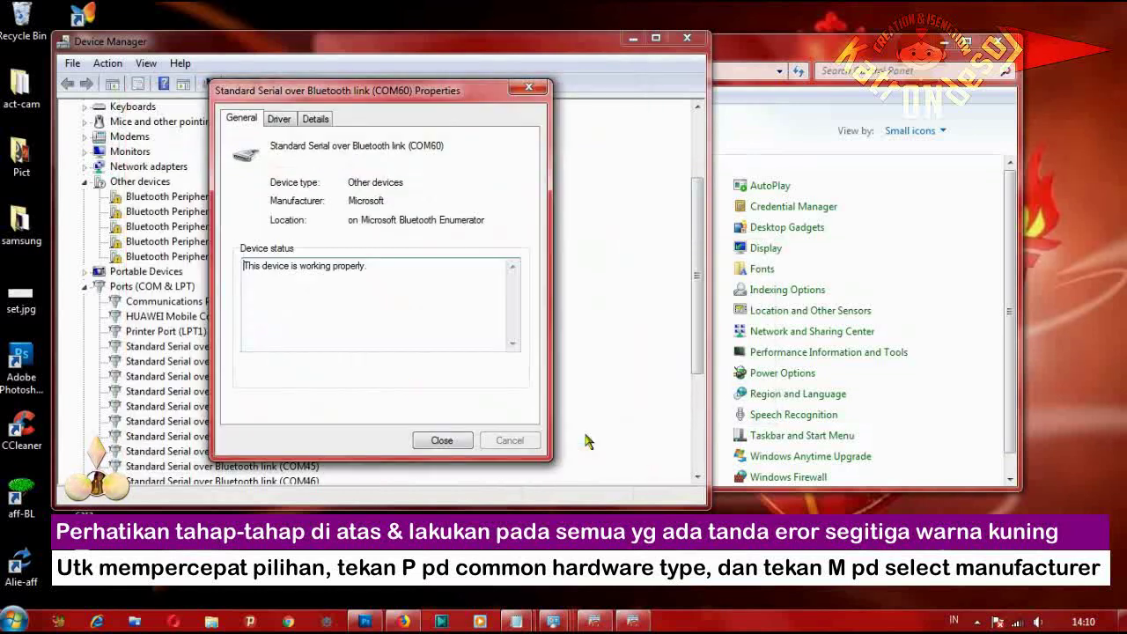
left_click(442, 441)
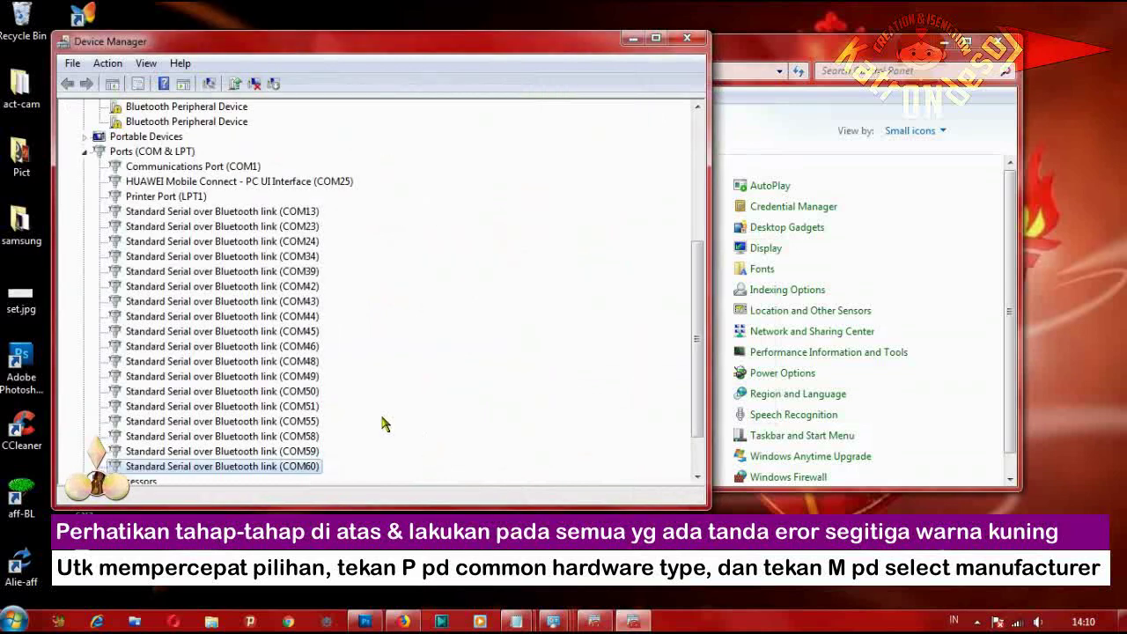
- Start a manual driver update from the properties of the next flagged Bluetooth Peripheral Device, choosing from the computer's list of device drivers
right_click(173, 167)
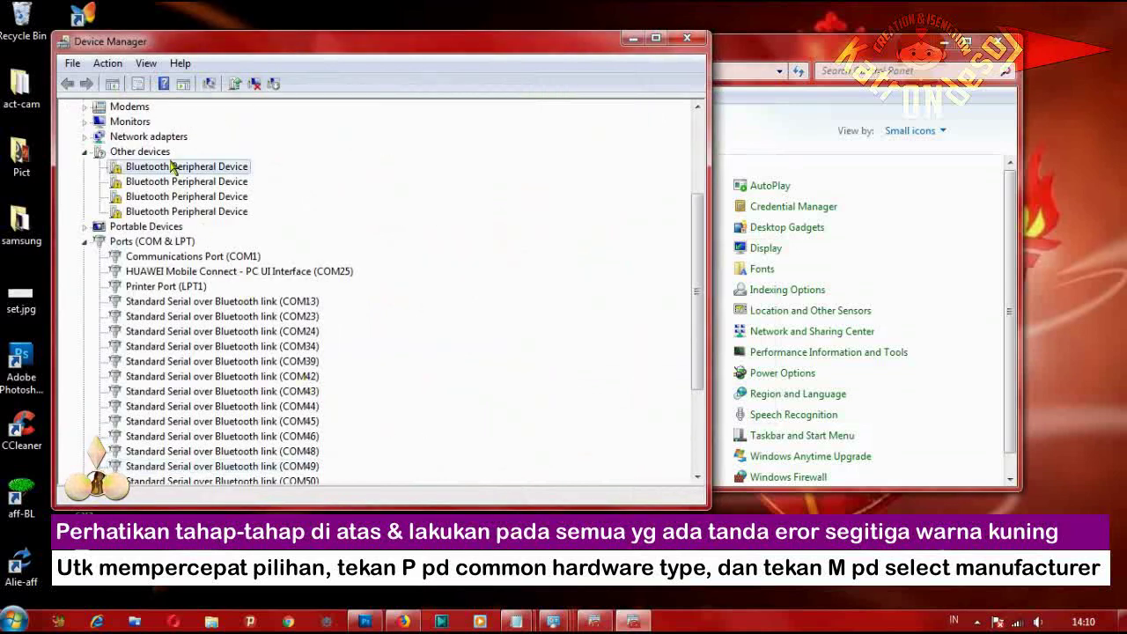
left_click(222, 257)
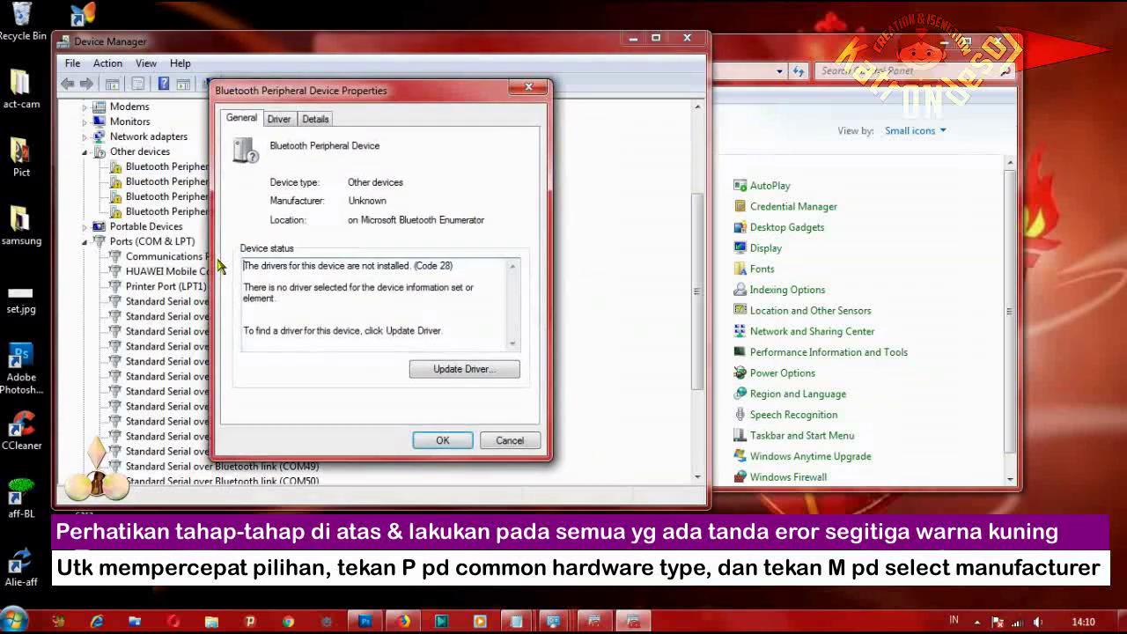
left_click(281, 120)
left_click(274, 305)
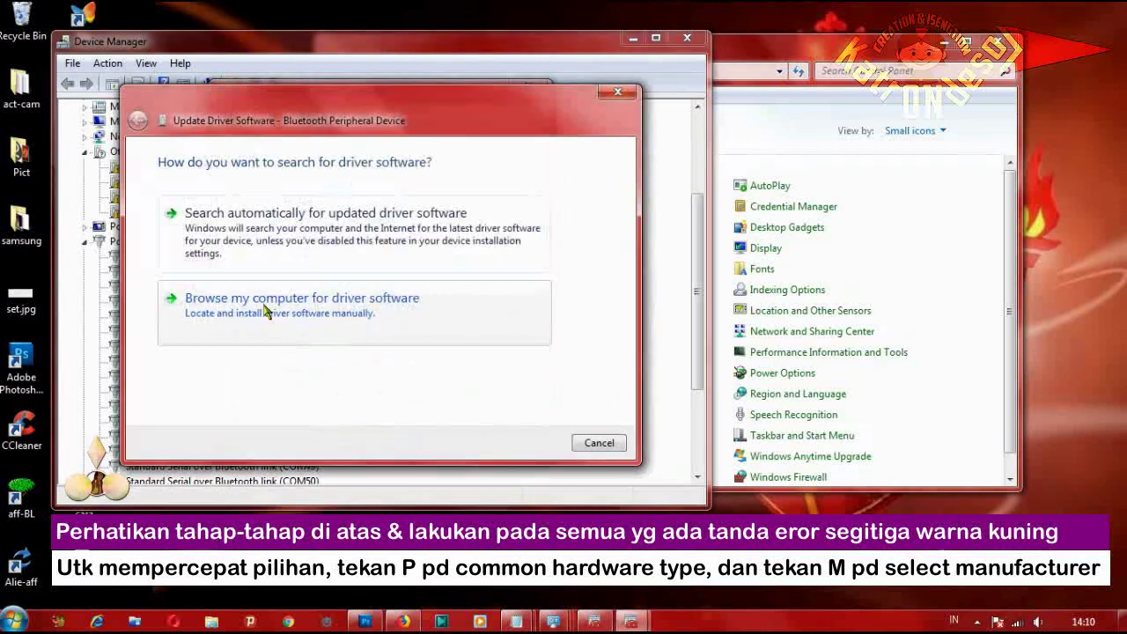
left_click(270, 310)
left_click(260, 331)
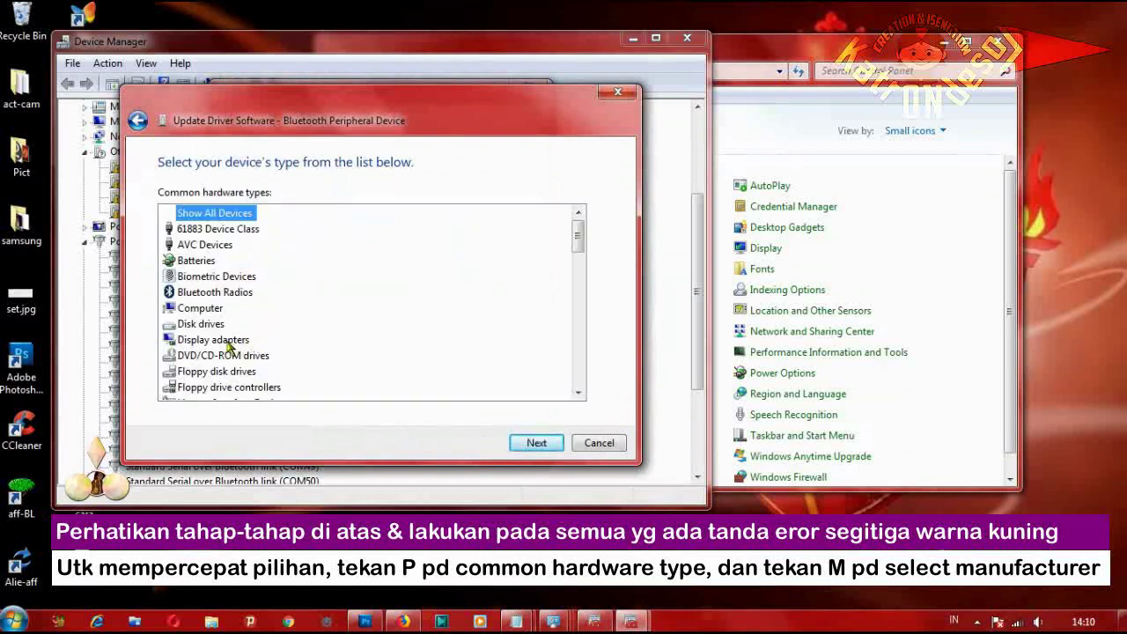
- Set the hardware type to Ports (COM & LPT) for this Bluetooth device and proceed to the manufacturer list
left_click(220, 340)
key("p")
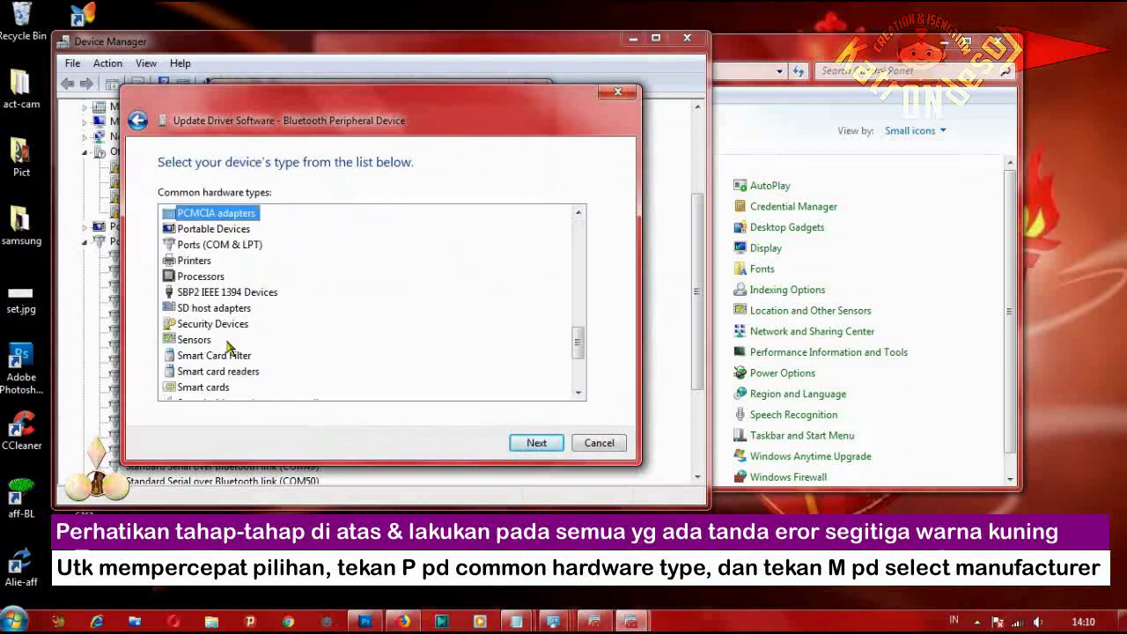
left_click(231, 246)
left_click(528, 442)
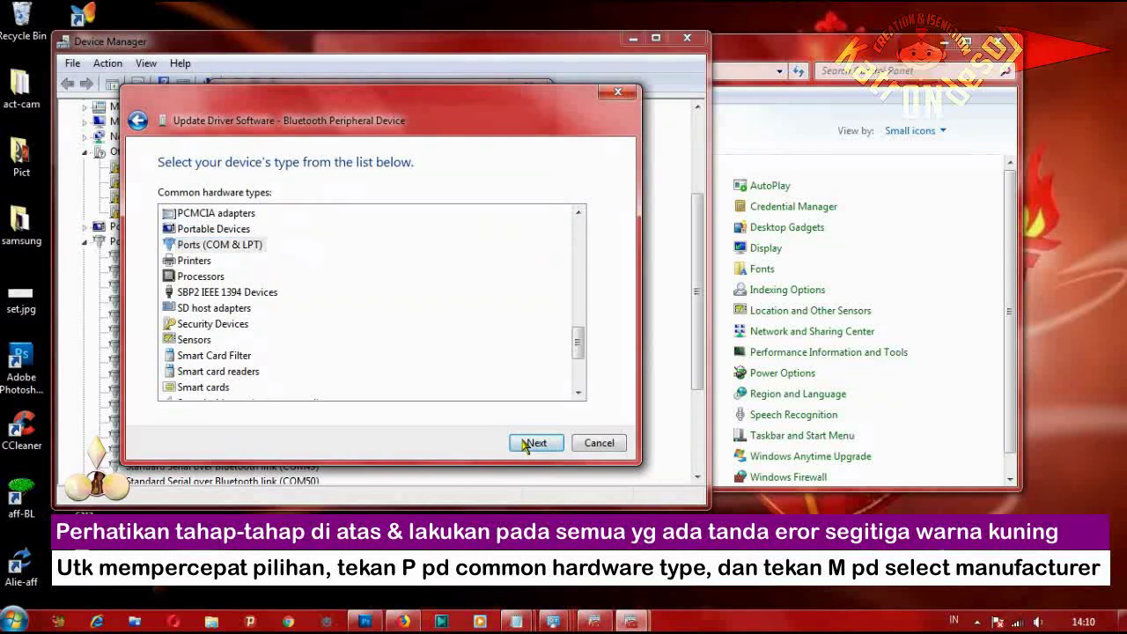
- Select Microsoft's Standard Serial over Bluetooth link model, accept the compatibility warning to install it, and close the wizard and properties
left_click(222, 332)
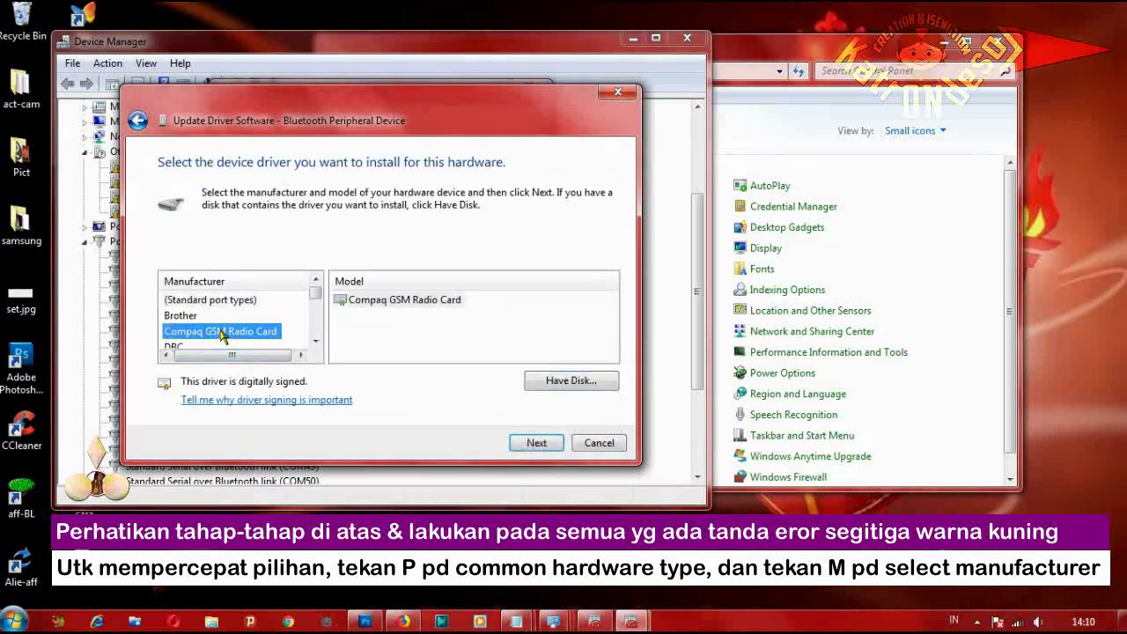
key("m")
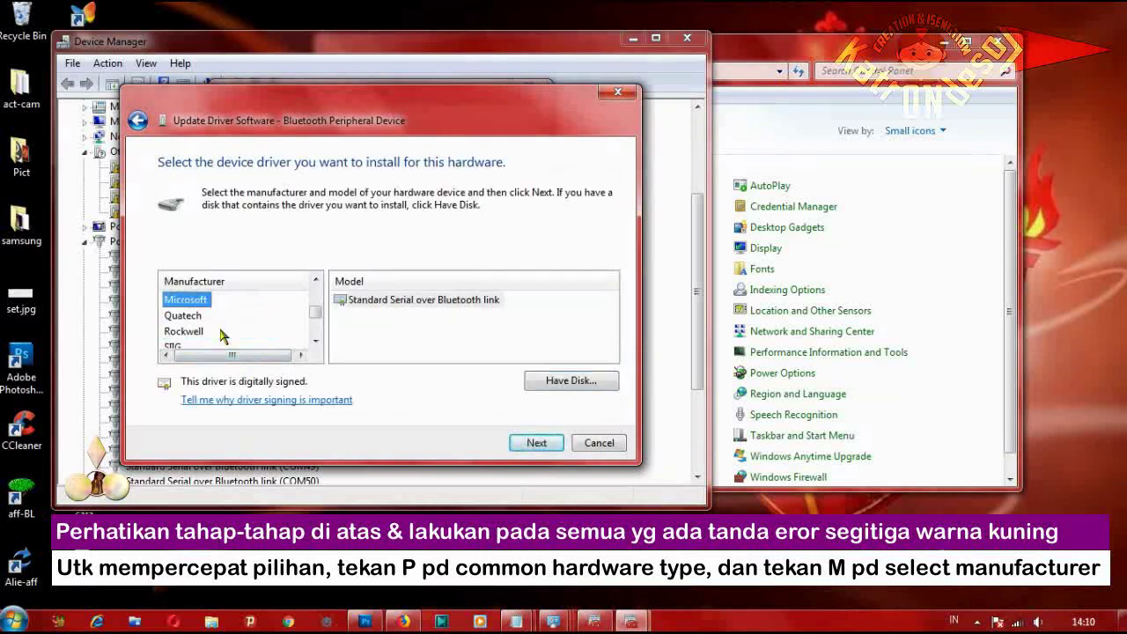
left_click(401, 300)
left_click(537, 442)
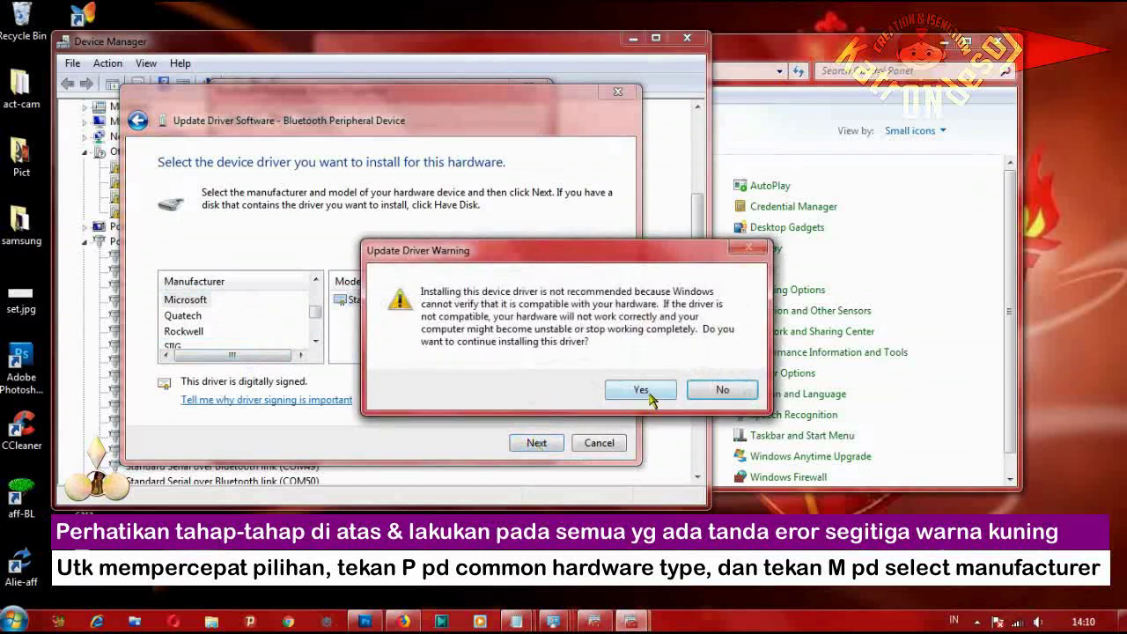
left_click(642, 390)
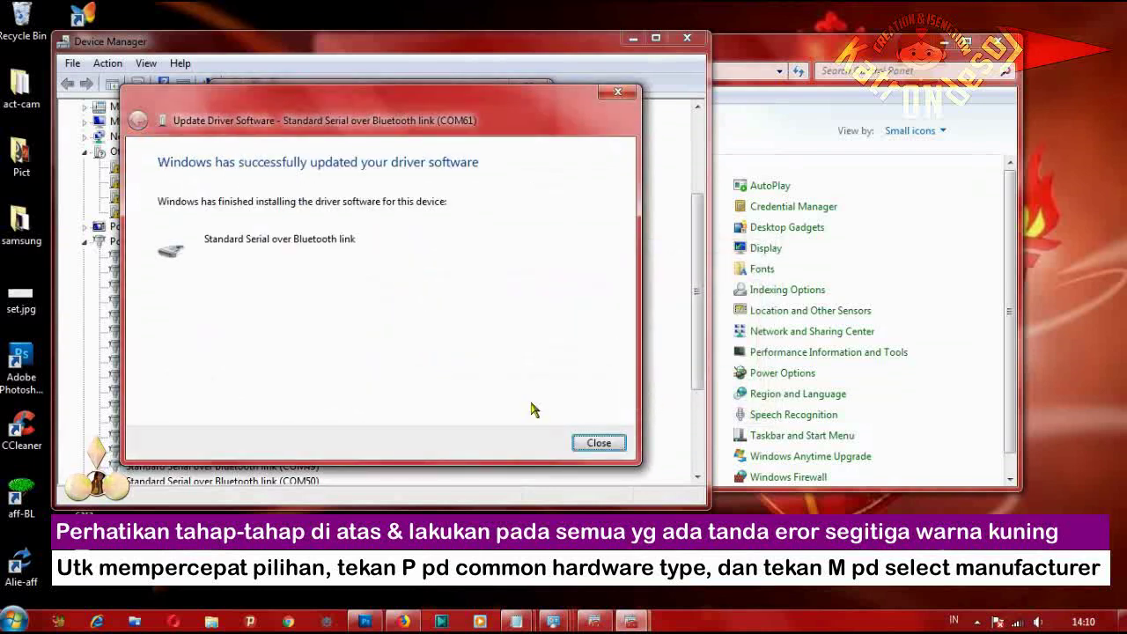
left_click(599, 442)
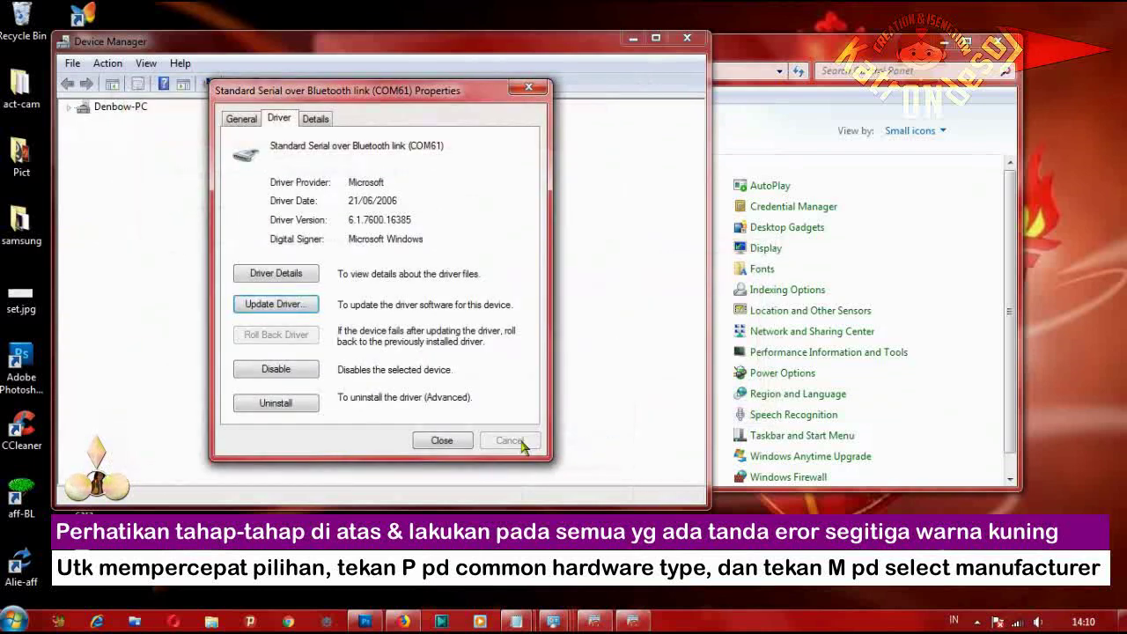
left_click(449, 444)
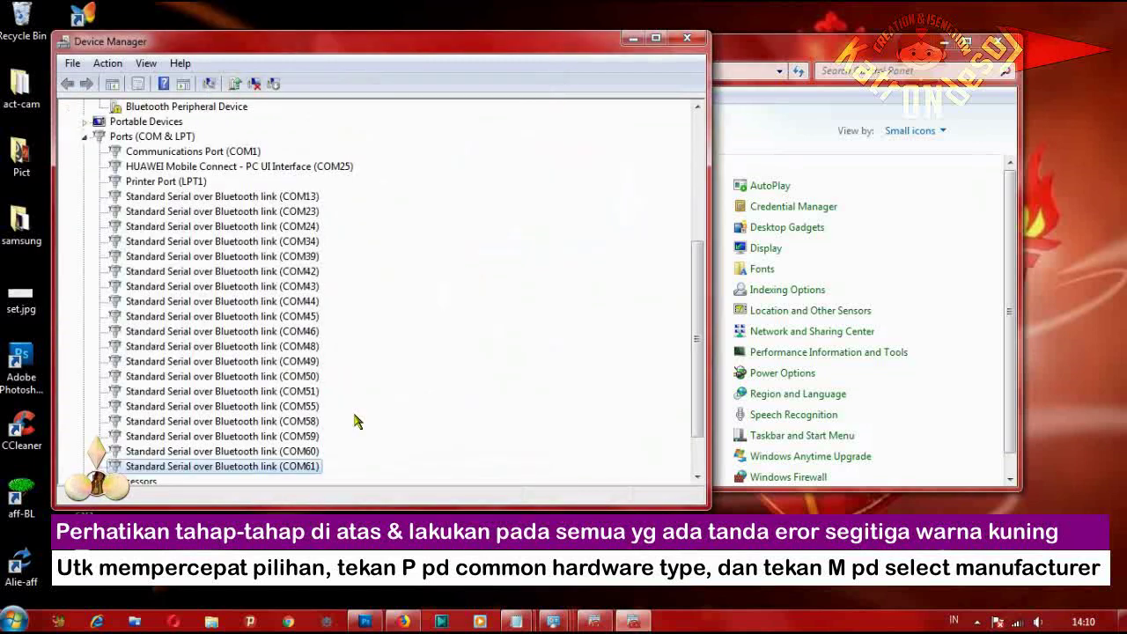
- Launch Update Driver Software for the topmost remaining Bluetooth Peripheral Device and browse the computer to pick from its driver list
left_click(196, 169)
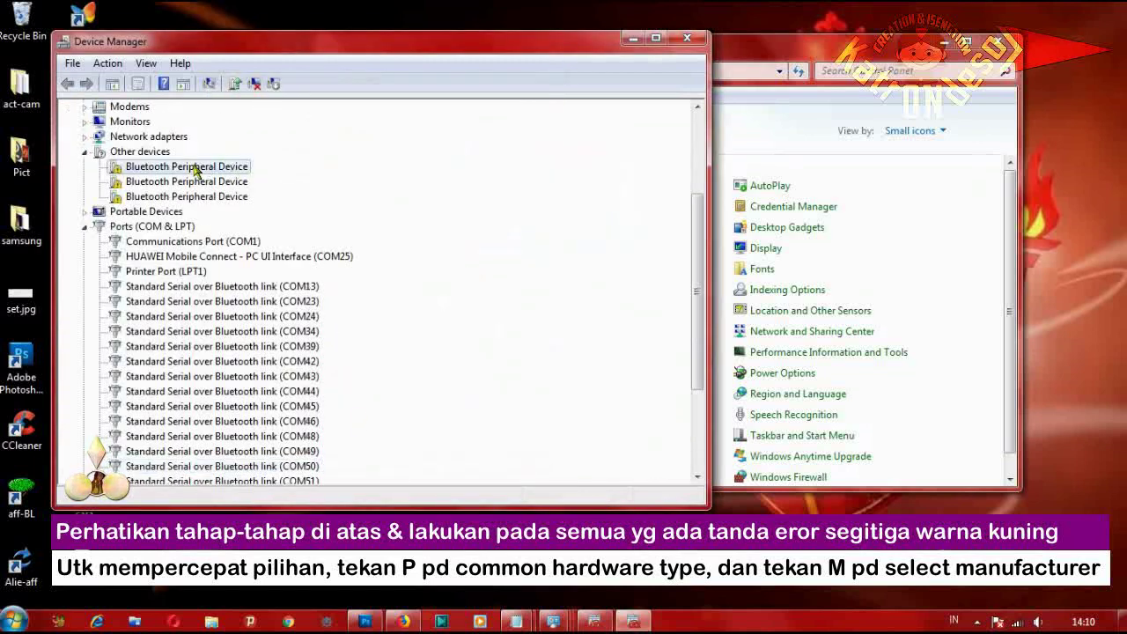
right_click(196, 170)
left_click(222, 176)
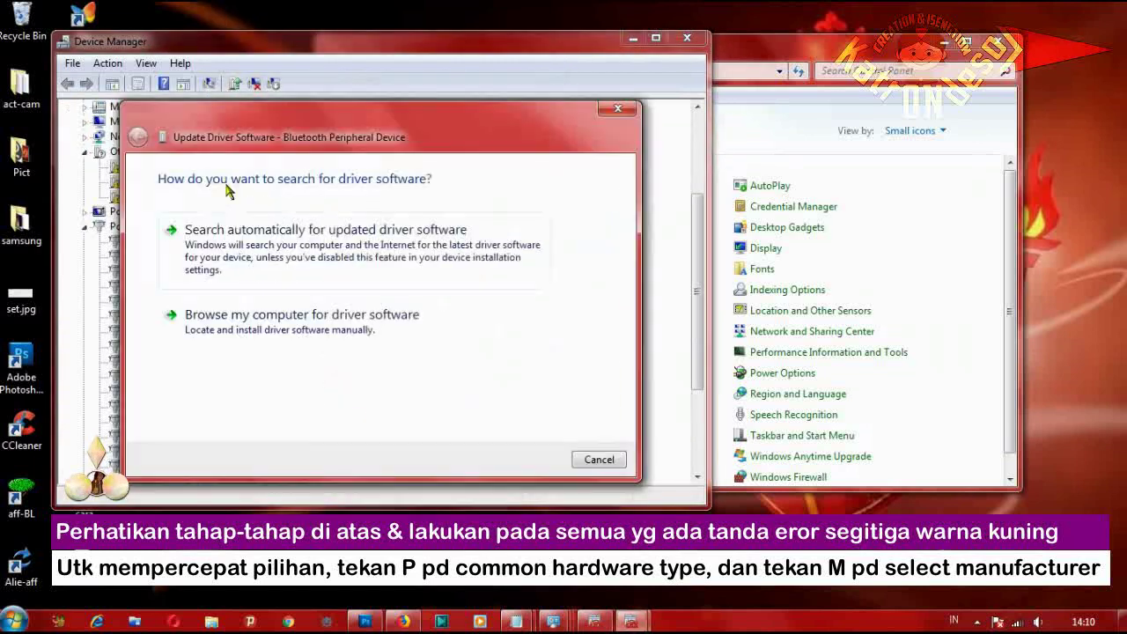
left_click(221, 319)
left_click(226, 355)
- Select Ports (COM & LPT) among the common hardware types and advance to the driver selection
left_click(212, 360)
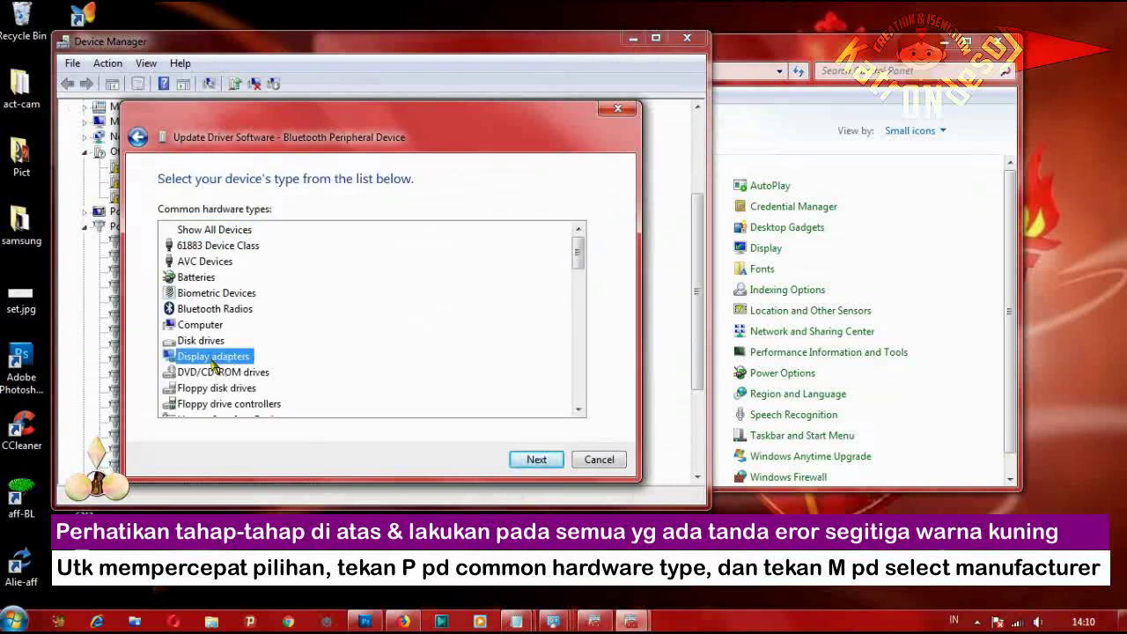
key("p")
key("p")
left_click(225, 265)
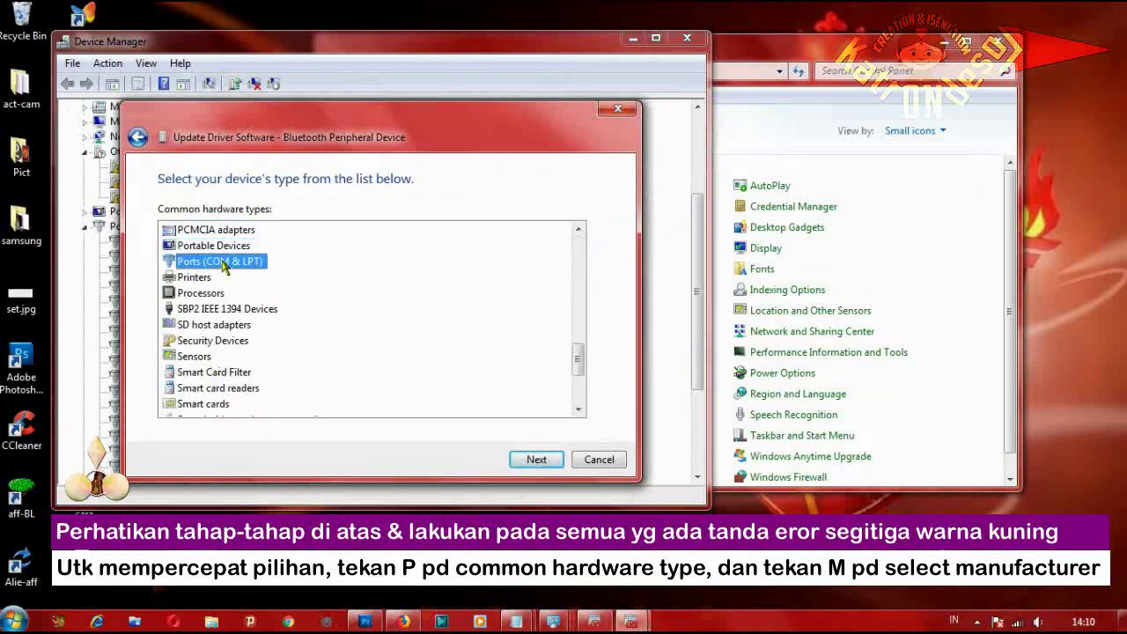
left_click(535, 459)
- Install the Standard Serial over Bluetooth link driver from Microsoft, continuing past the compatibility warning, and close the finished wizard
left_click(235, 348)
key("m")
left_click(533, 459)
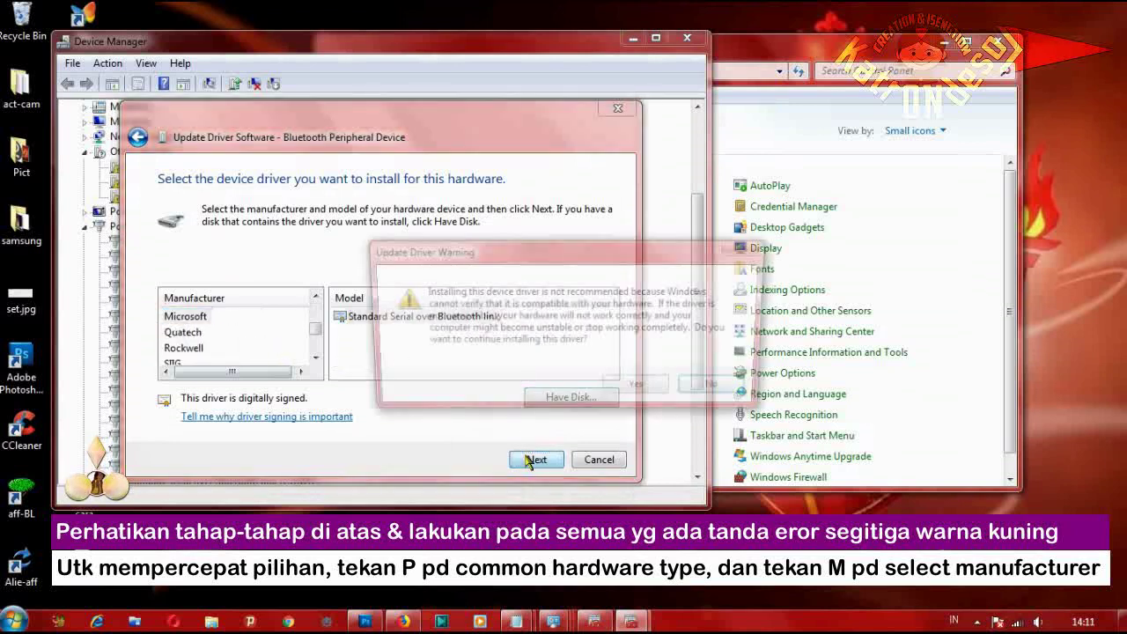
left_click(641, 392)
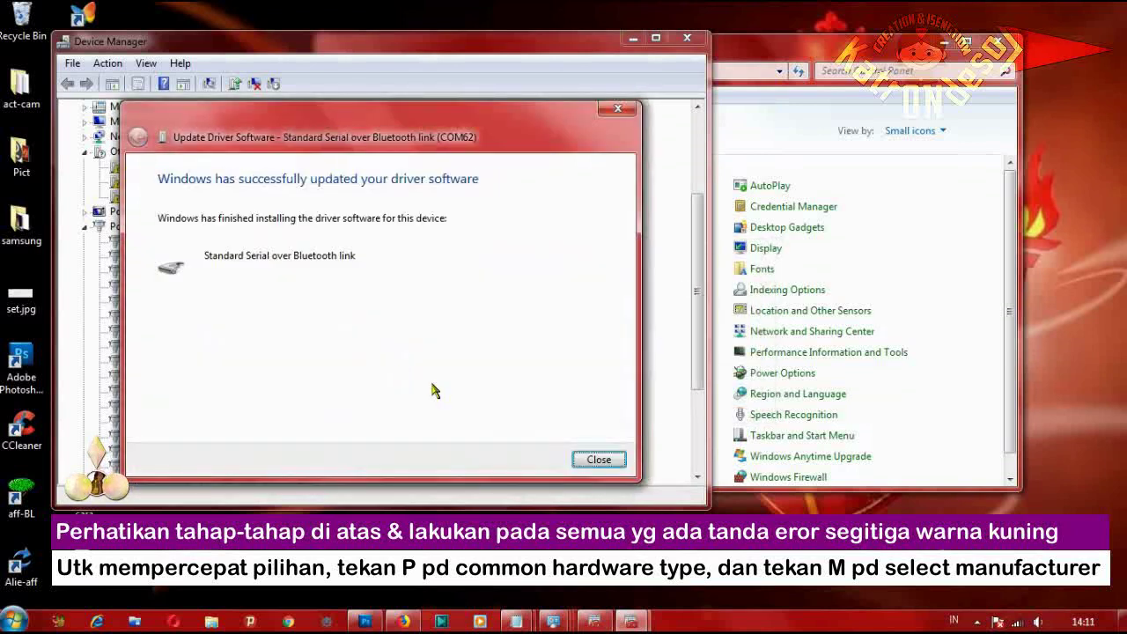
left_click(599, 458)
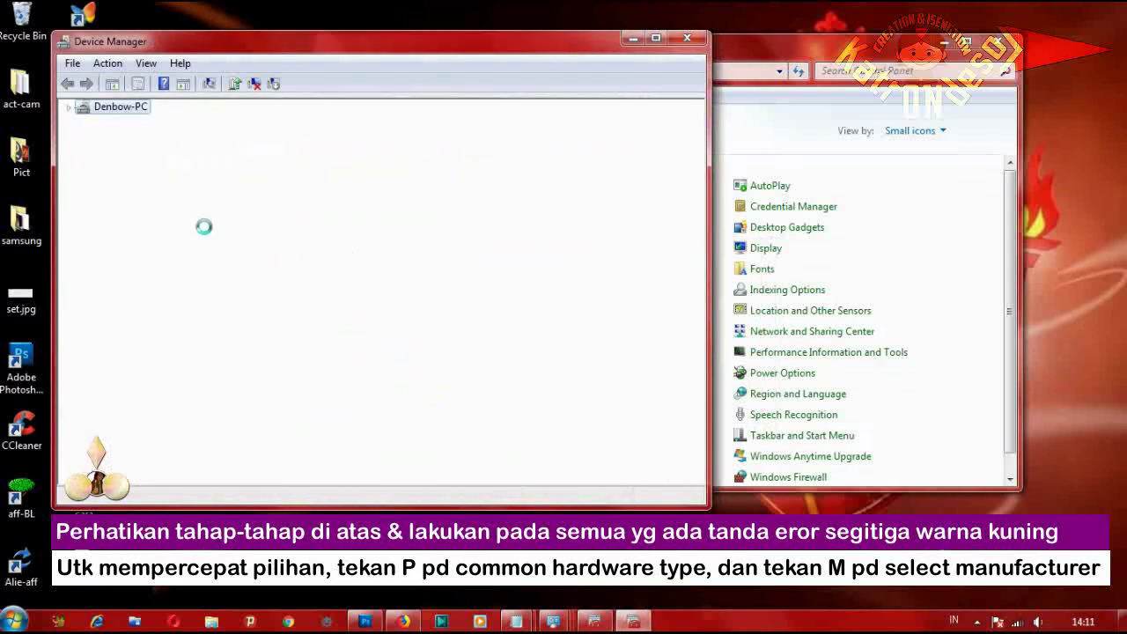
- Launch Update Driver Software for the upper of the two remaining Bluetooth Peripheral Devices and browse the computer to pick from its driver list
scroll(198, 196, "up", 3)
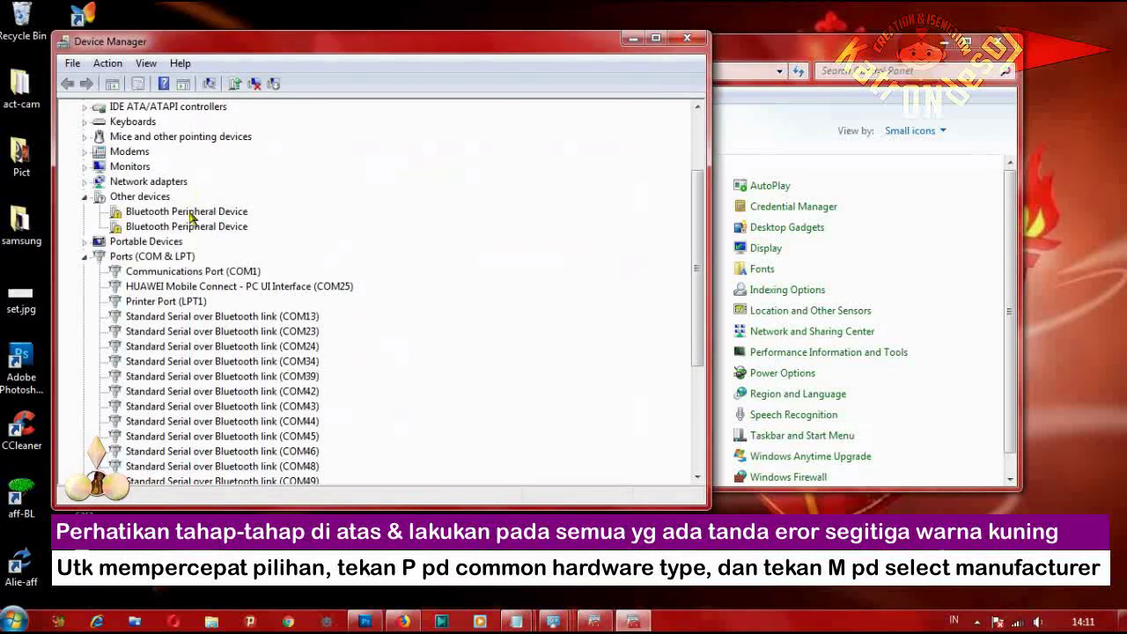
right_click(172, 215)
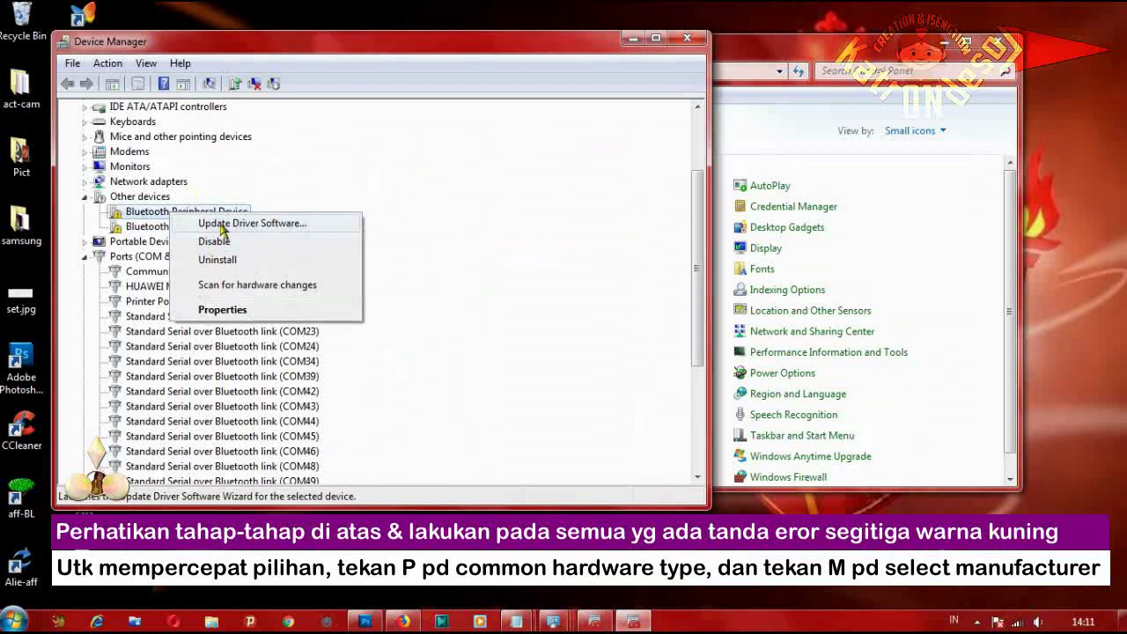
left_click(220, 225)
left_click(242, 332)
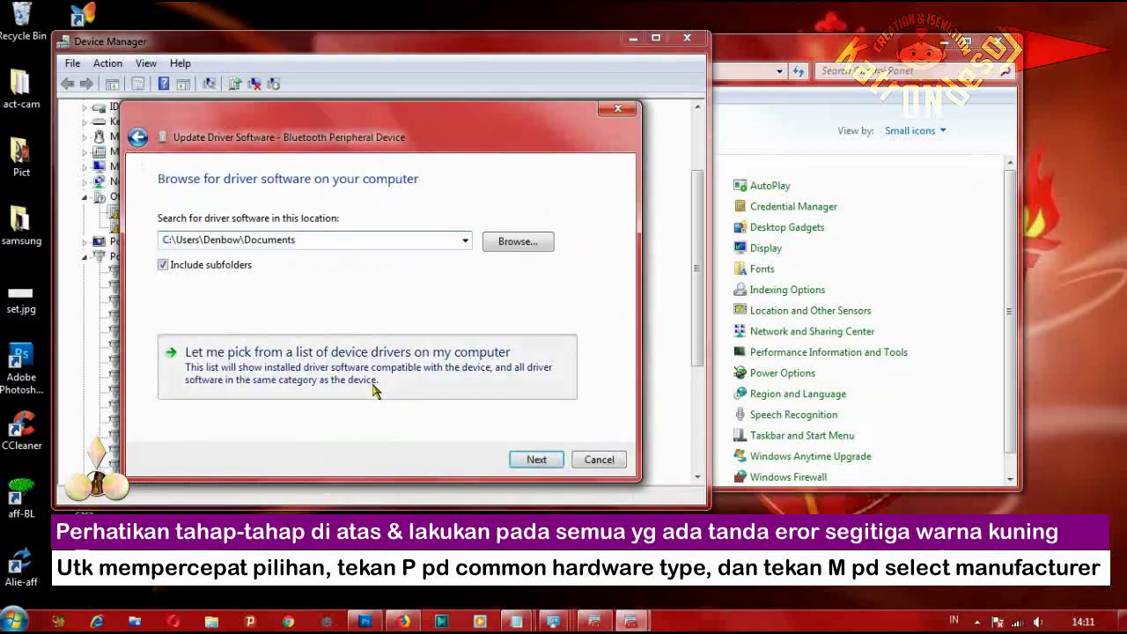
left_click(379, 385)
- Choose Ports (COM & LPT) as this device's hardware type and advance to the driver selection
key("p")
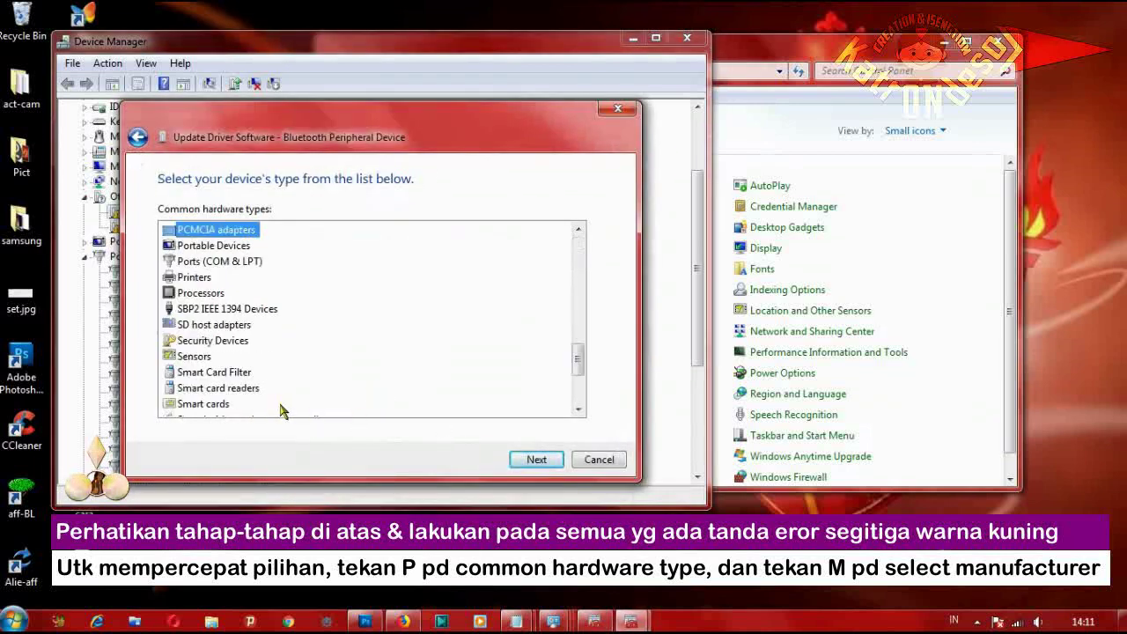
left_click(220, 261)
left_click(539, 461)
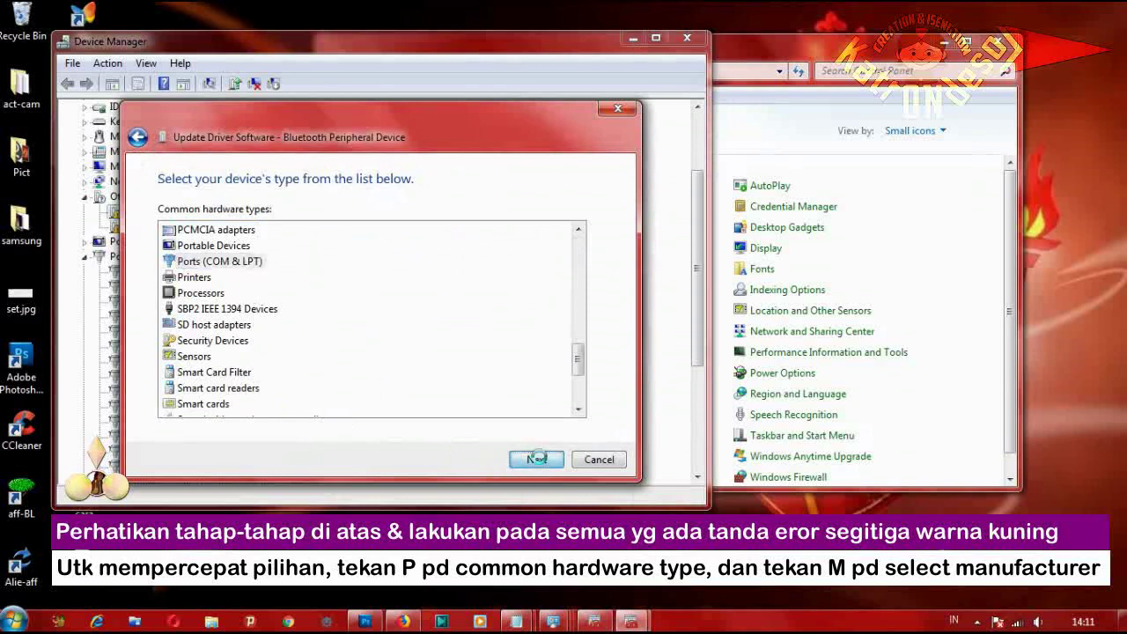
- Install Microsoft's Standard Serial over Bluetooth link driver for this device, accepting the compatibility warning, and close the finished wizard
left_click(238, 350)
key("m")
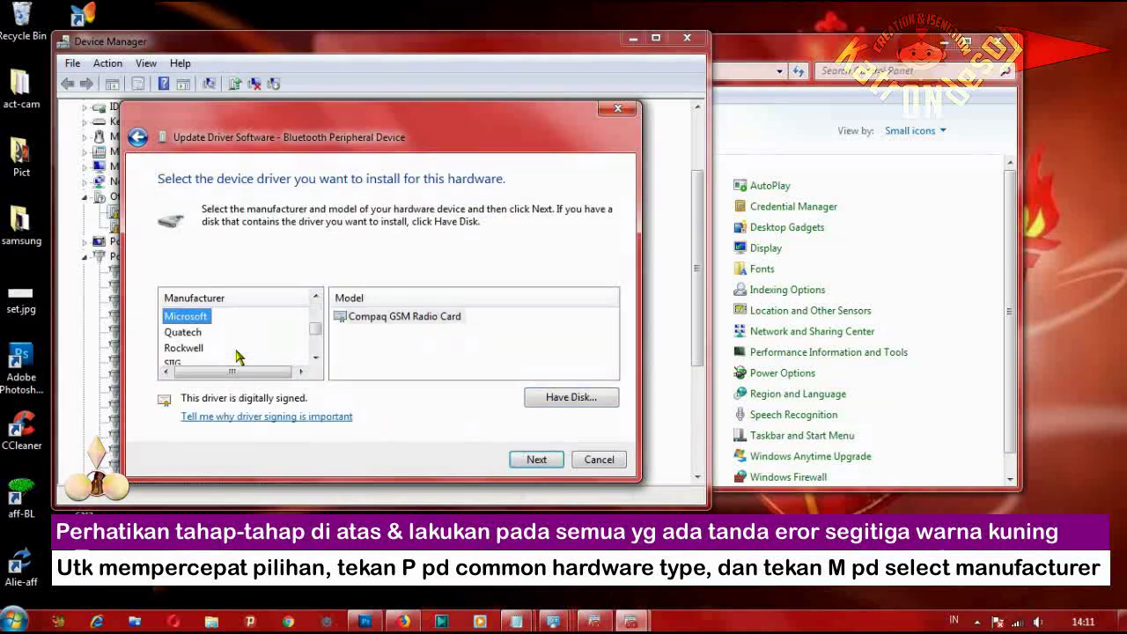
left_click(365, 322)
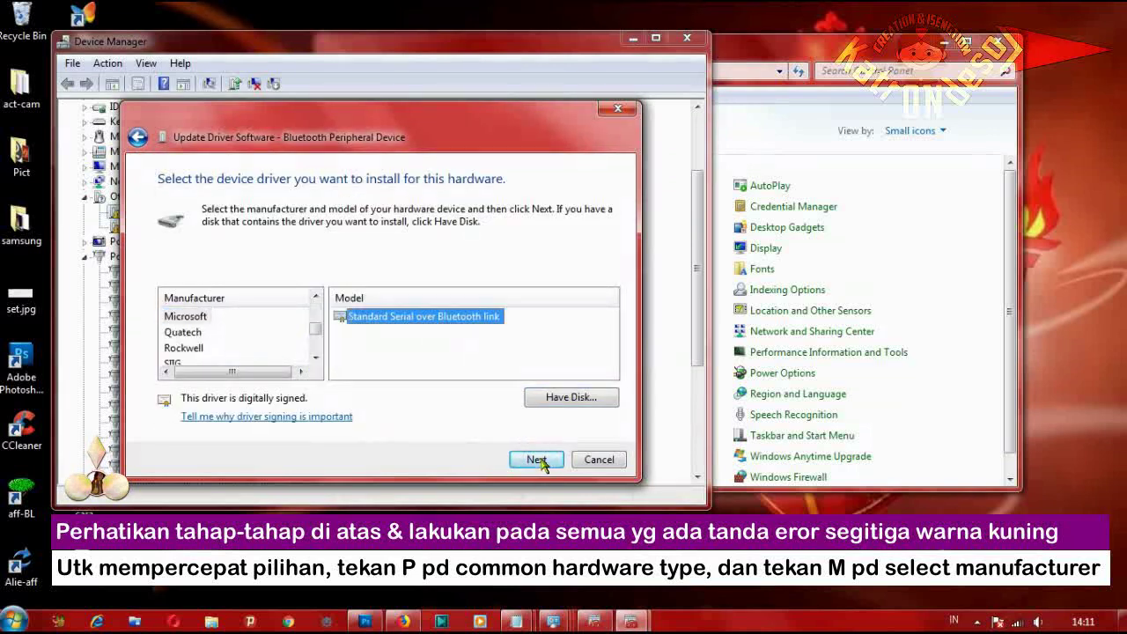
left_click(536, 458)
left_click(634, 398)
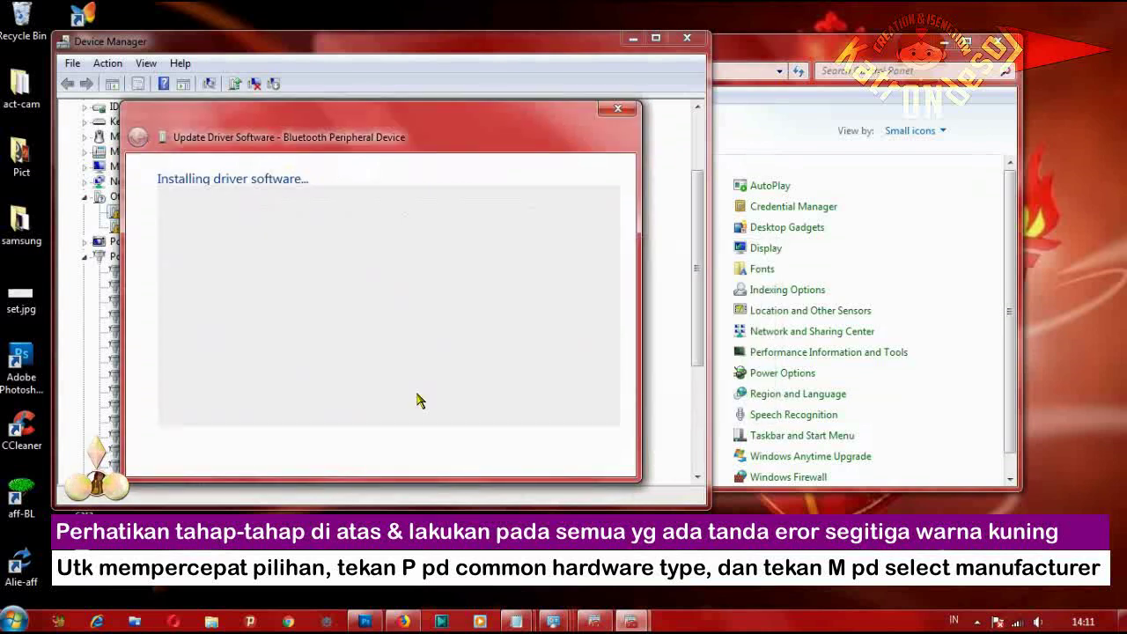
left_click(597, 460)
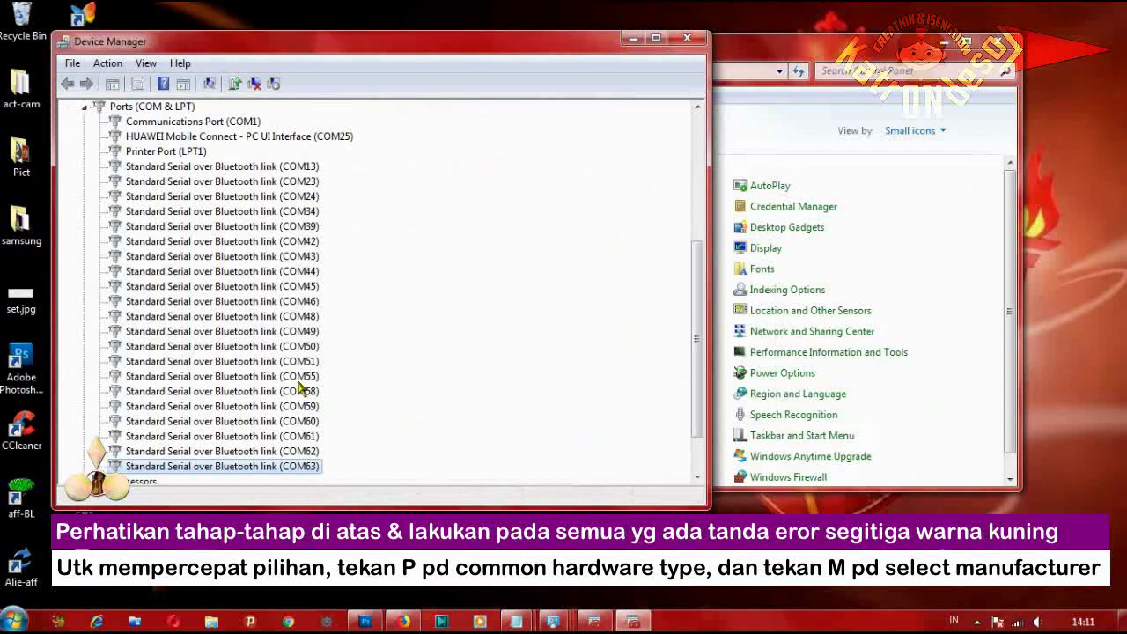
- Launch Update Driver Software for the last Bluetooth Peripheral Device under Other devices and choose to pick from the computer's driver list
scroll(299, 388, "up", 2)
right_click(188, 168)
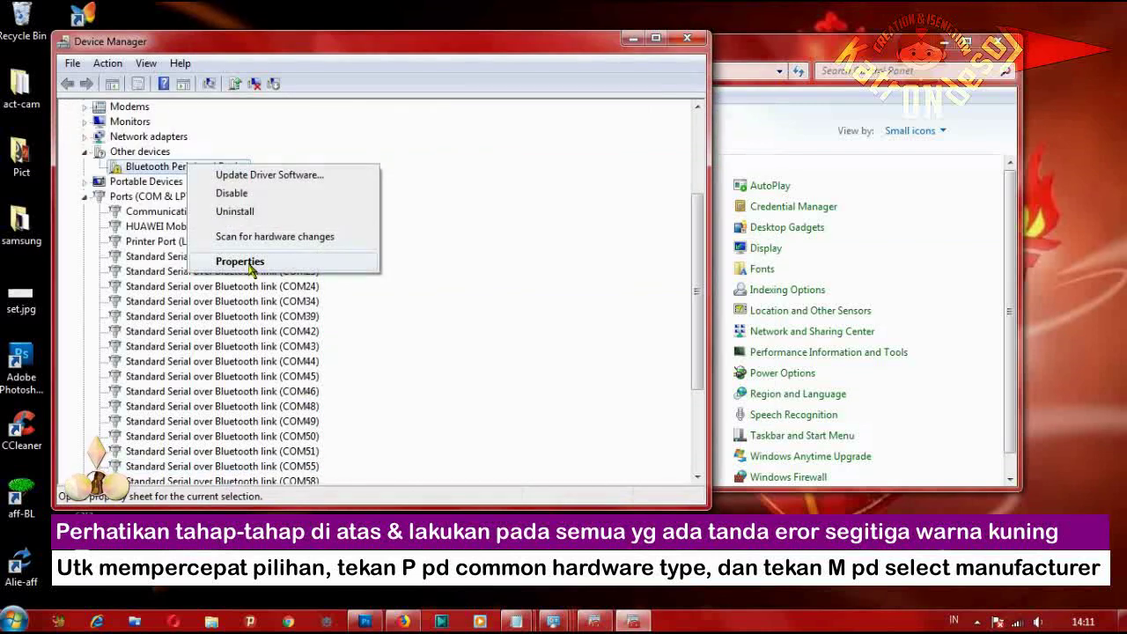
left_click(264, 176)
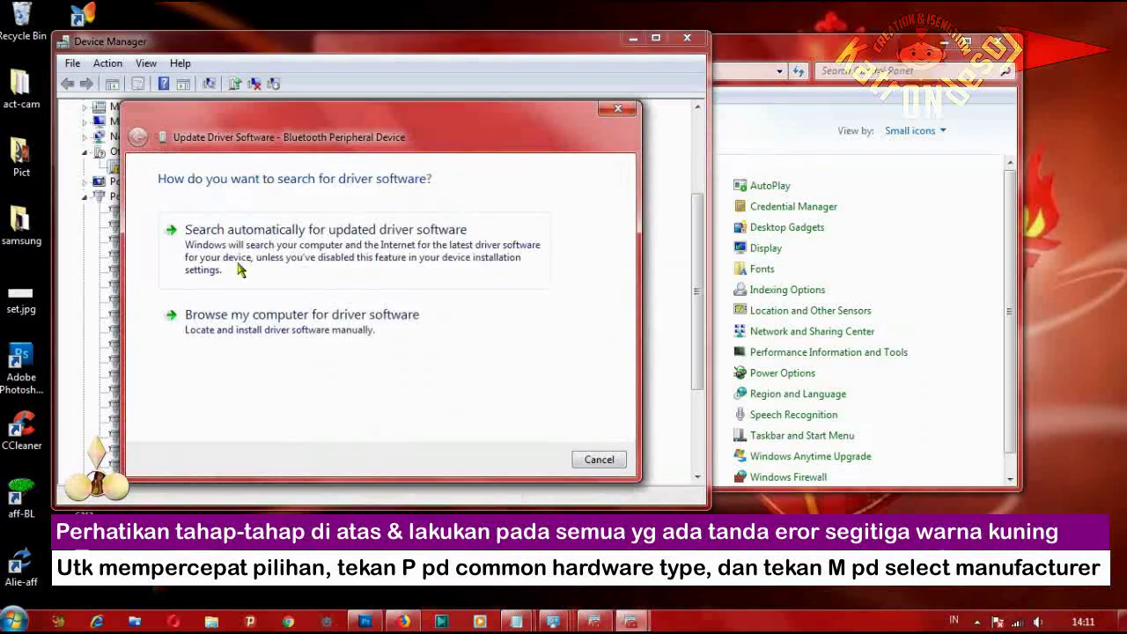
left_click(230, 324)
left_click(222, 362)
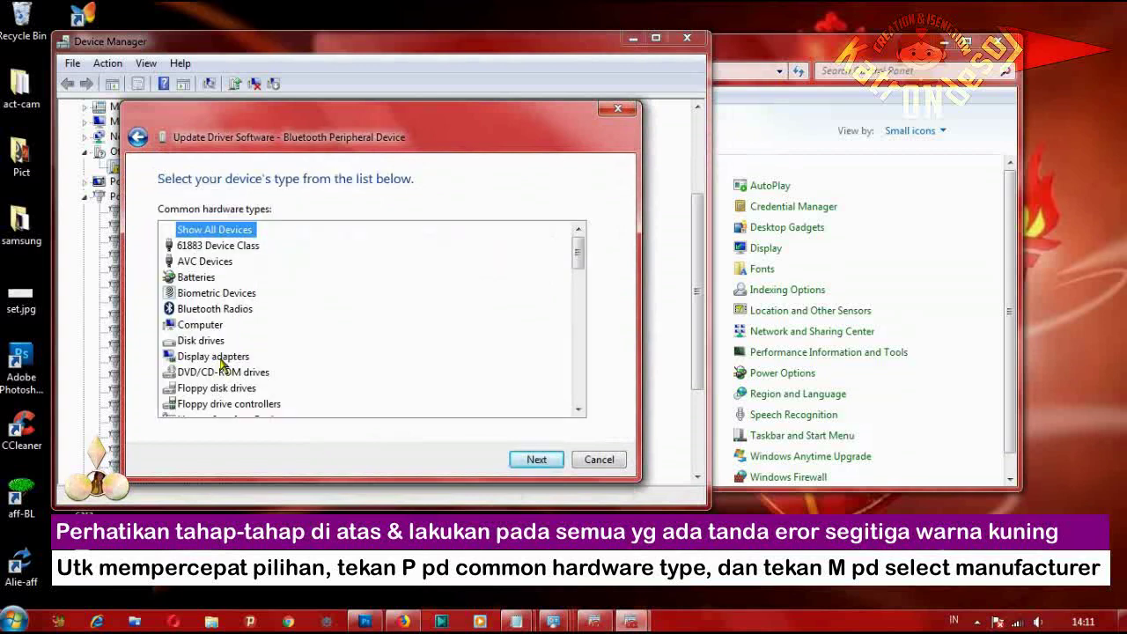
- Set the last device's hardware type to Ports (COM & LPT) and continue to the manufacturer and model selection
left_click(232, 361)
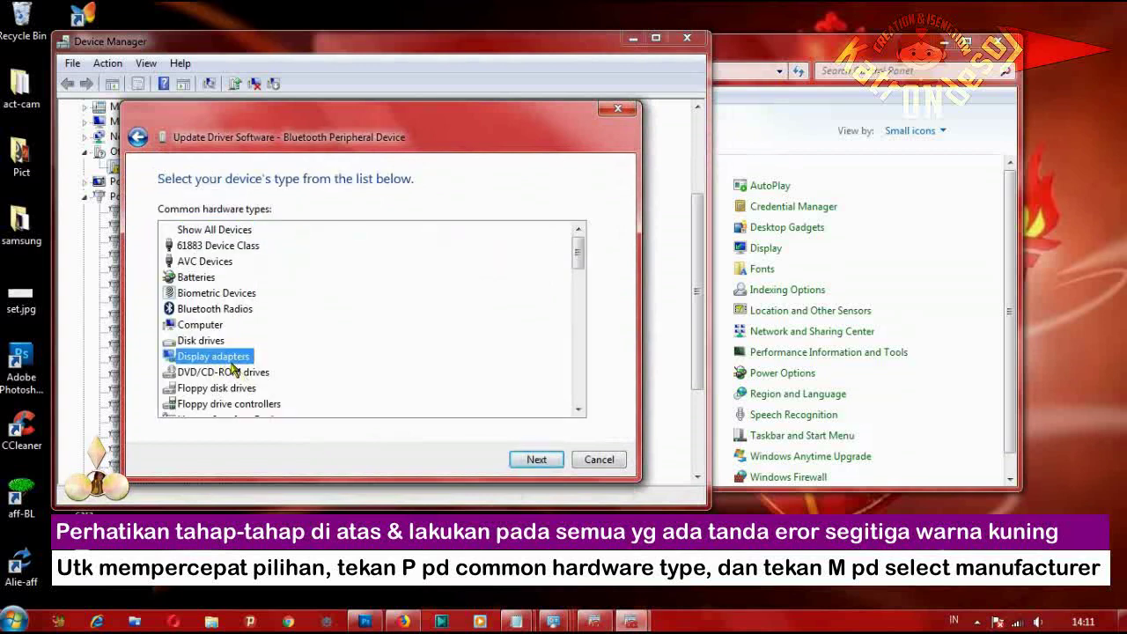
key("p")
key("p")
left_click(224, 262)
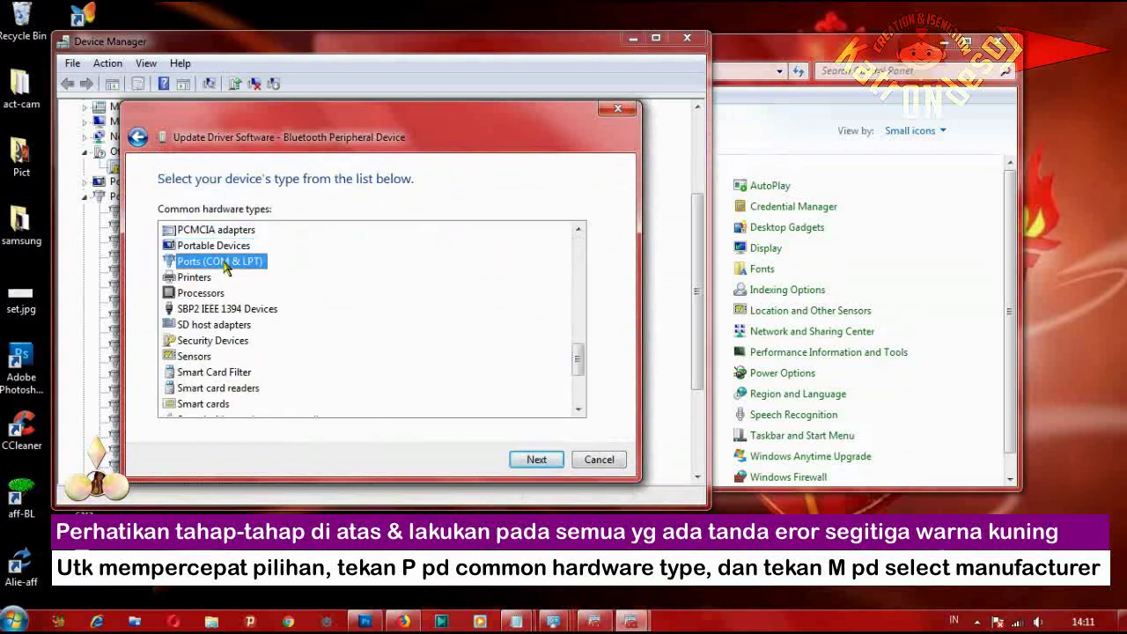
left_click(533, 460)
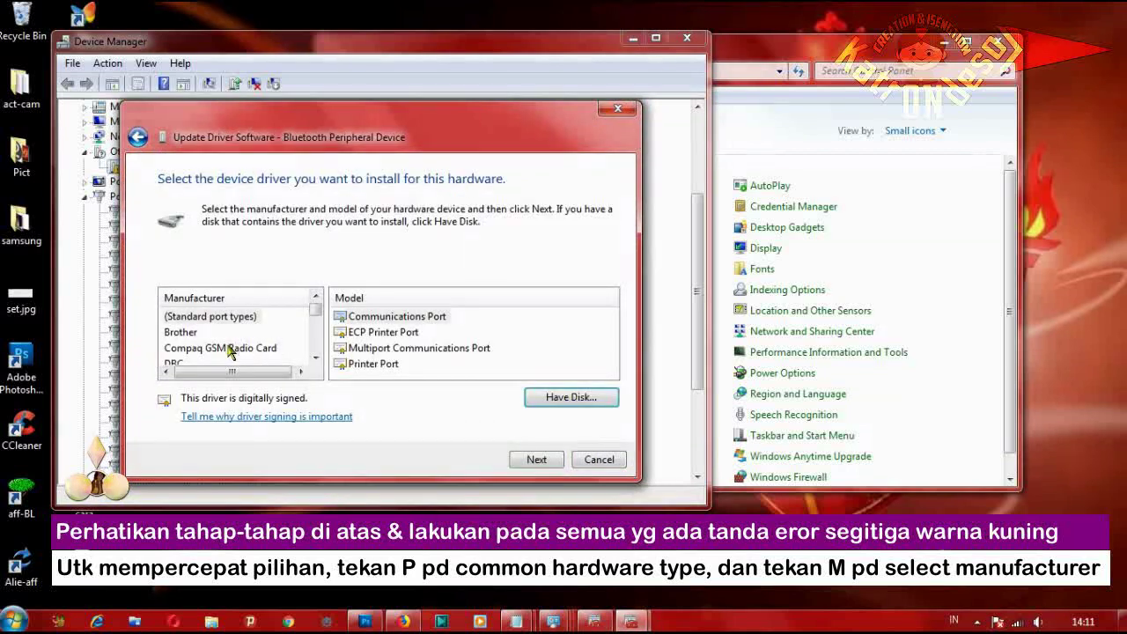
- Install the Standard Serial over Bluetooth link driver from Microsoft on the last device despite the compatibility warning, and close the wizard
left_click(230, 350)
key("m")
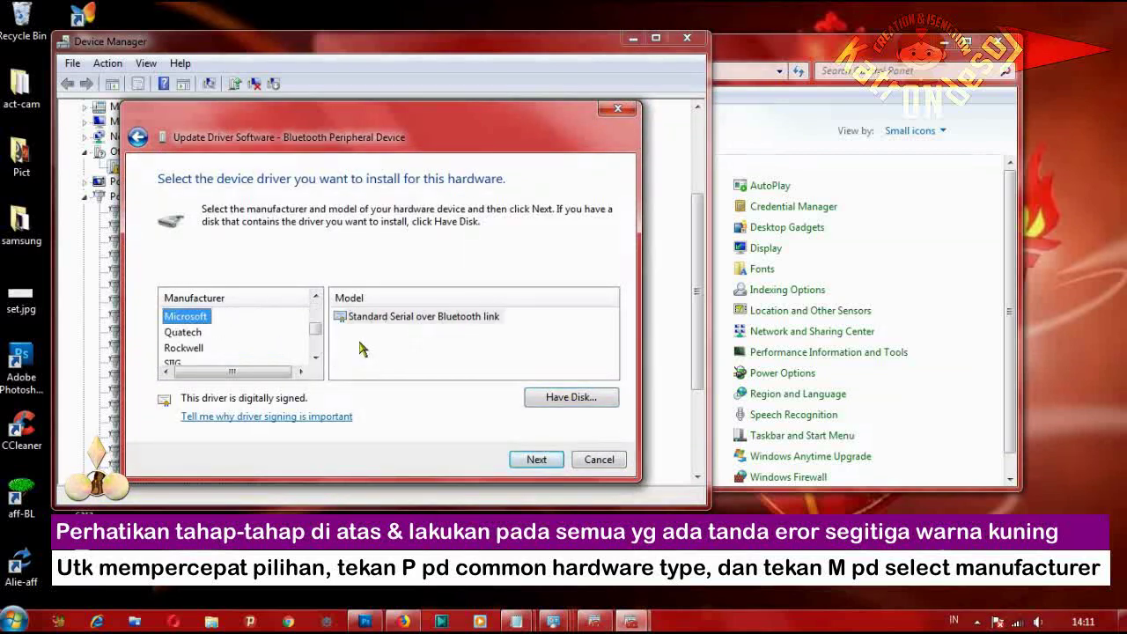
left_click(532, 460)
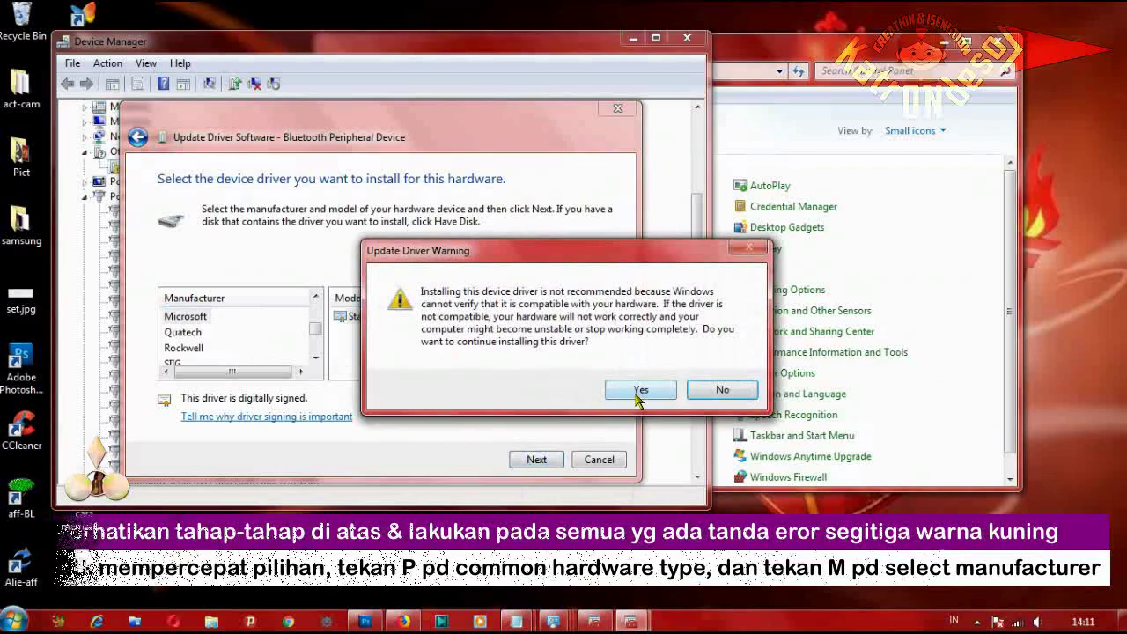
left_click(639, 394)
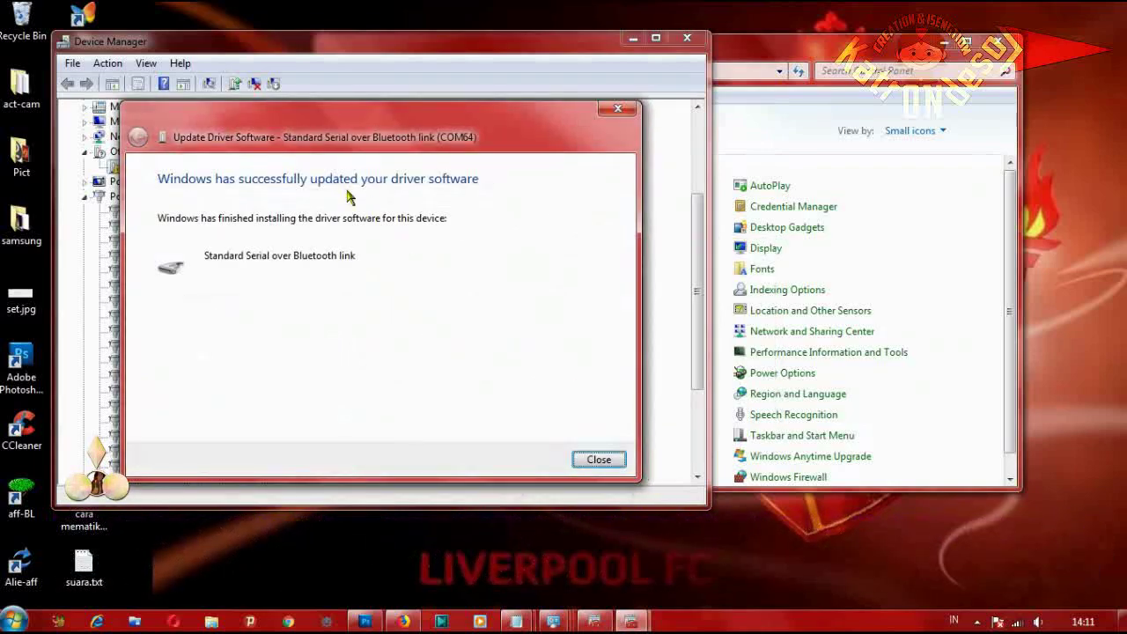
left_click(602, 460)
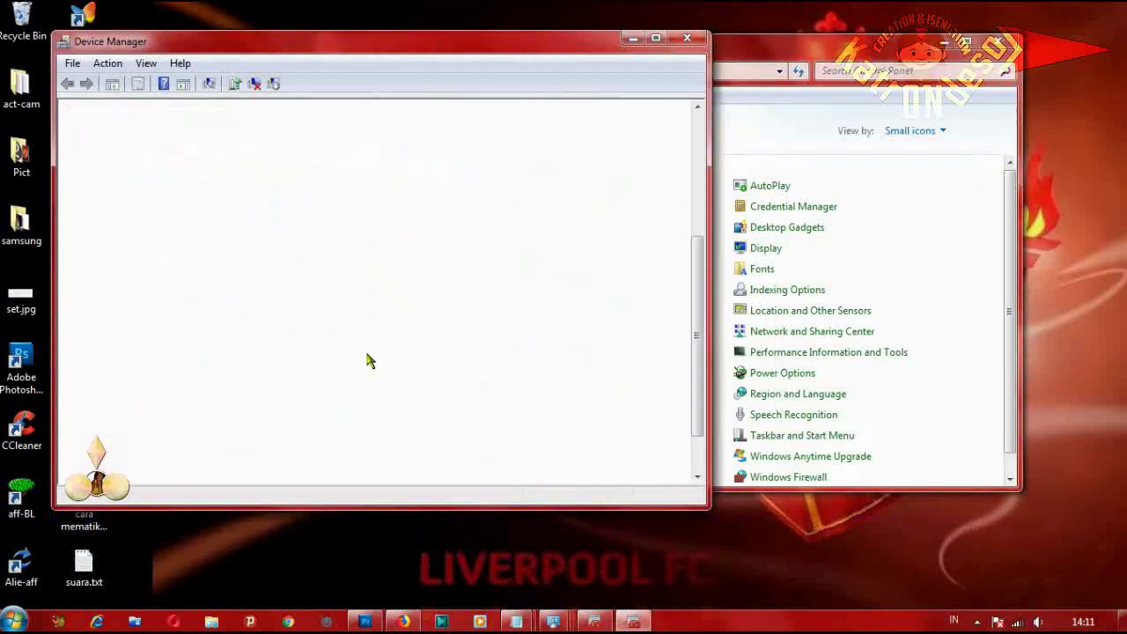
- Check the device tree for remaining flagged devices, then close Device Manager and minimize the Bluetooth Devices window
scroll(207, 295, "up", 6)
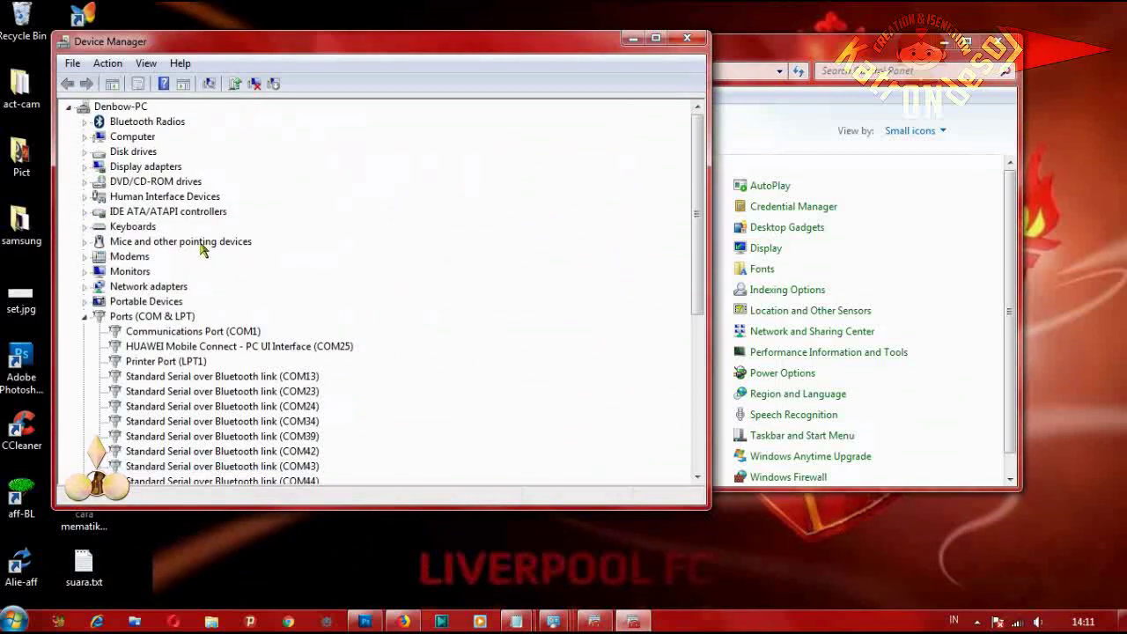
scroll(203, 255, "down", 10)
scroll(204, 260, "up", 10)
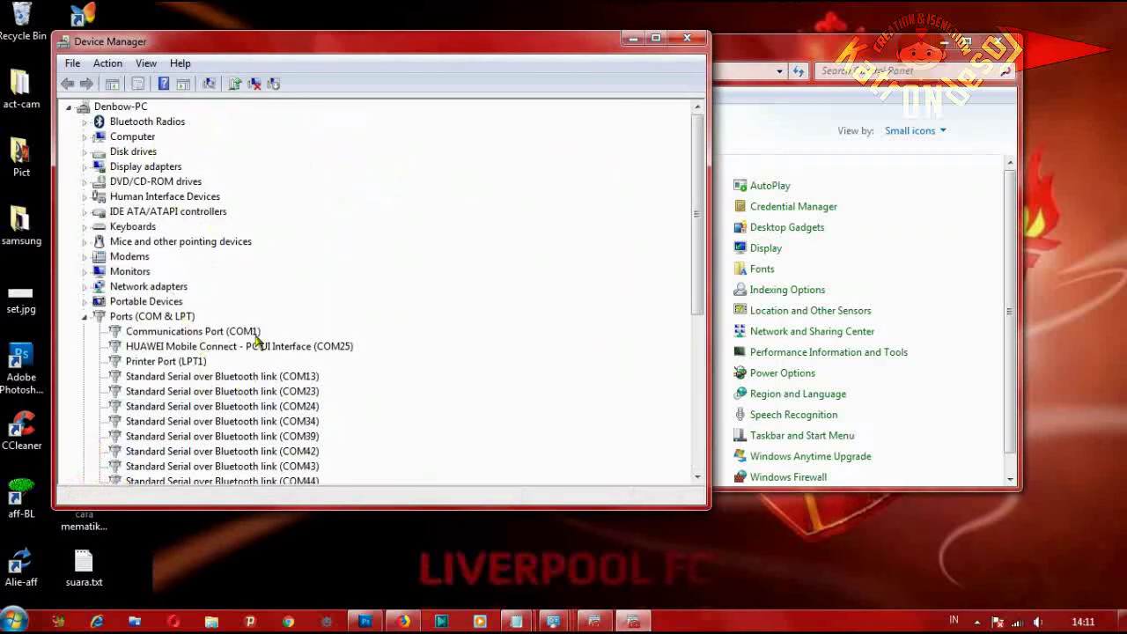
left_click(687, 39)
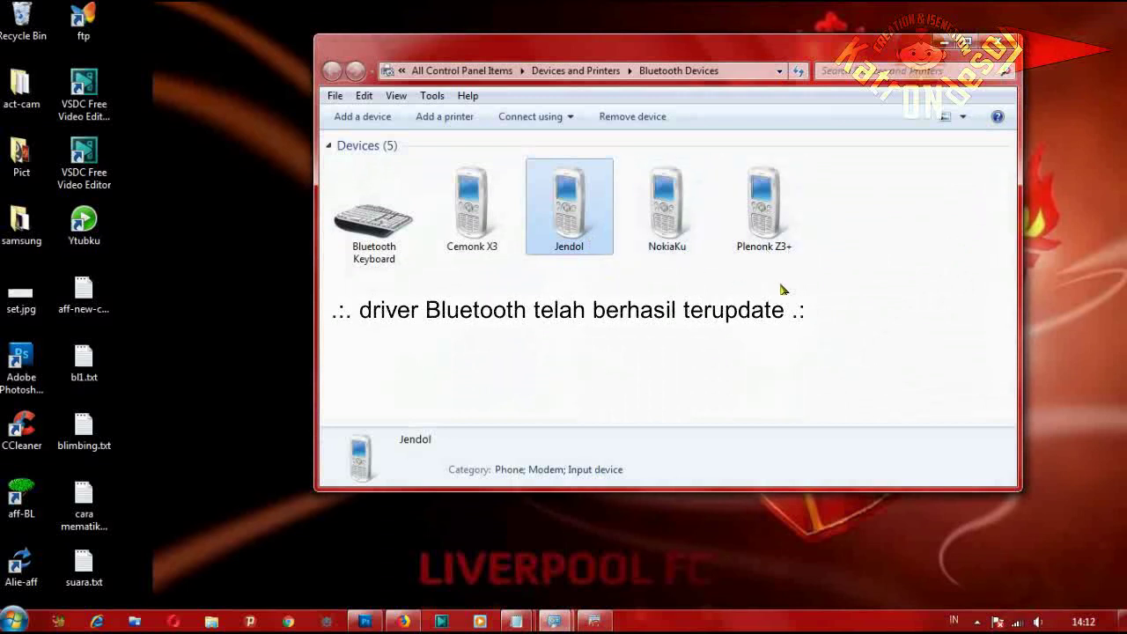
left_click(943, 44)
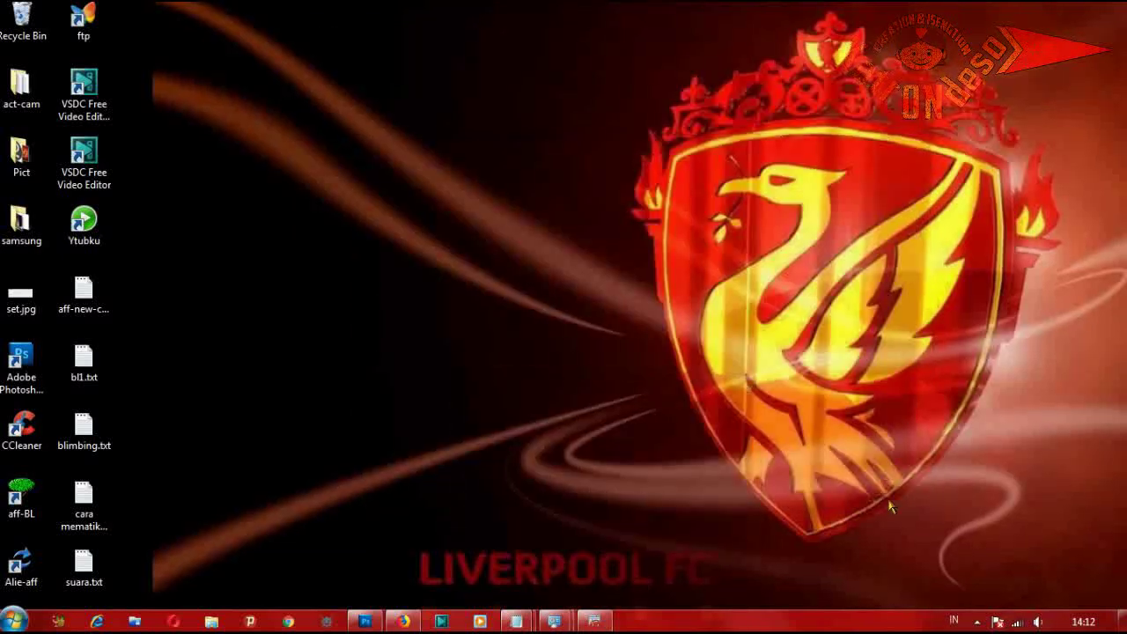